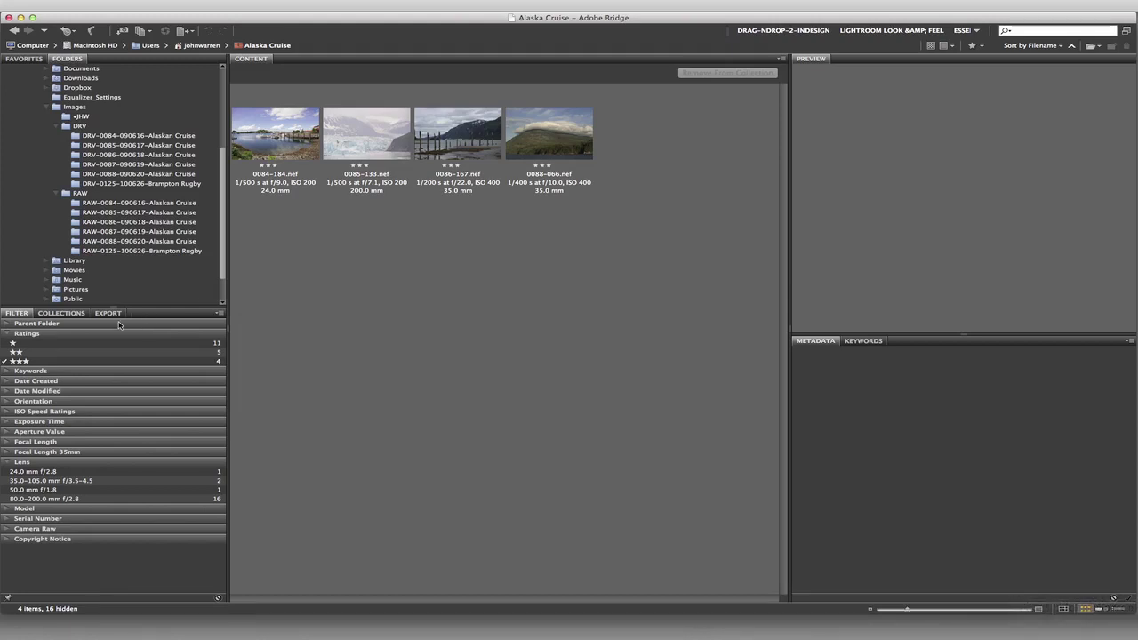
Apply the Retouch label to the glacier image 0085-133.nef.
left_click(372, 138)
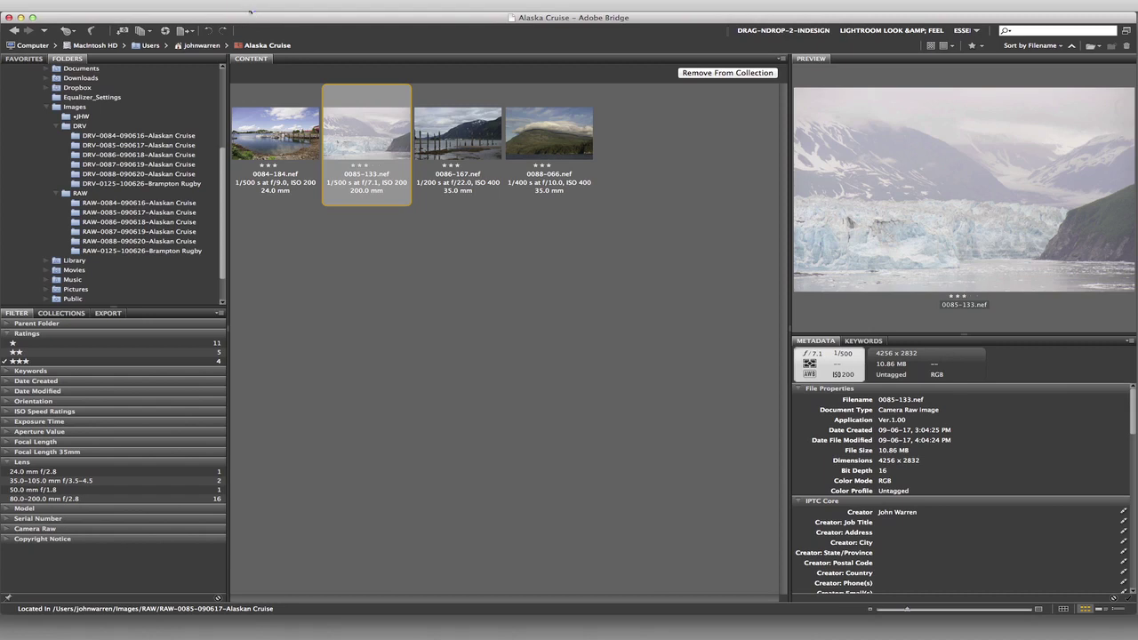
left_click(251, 11)
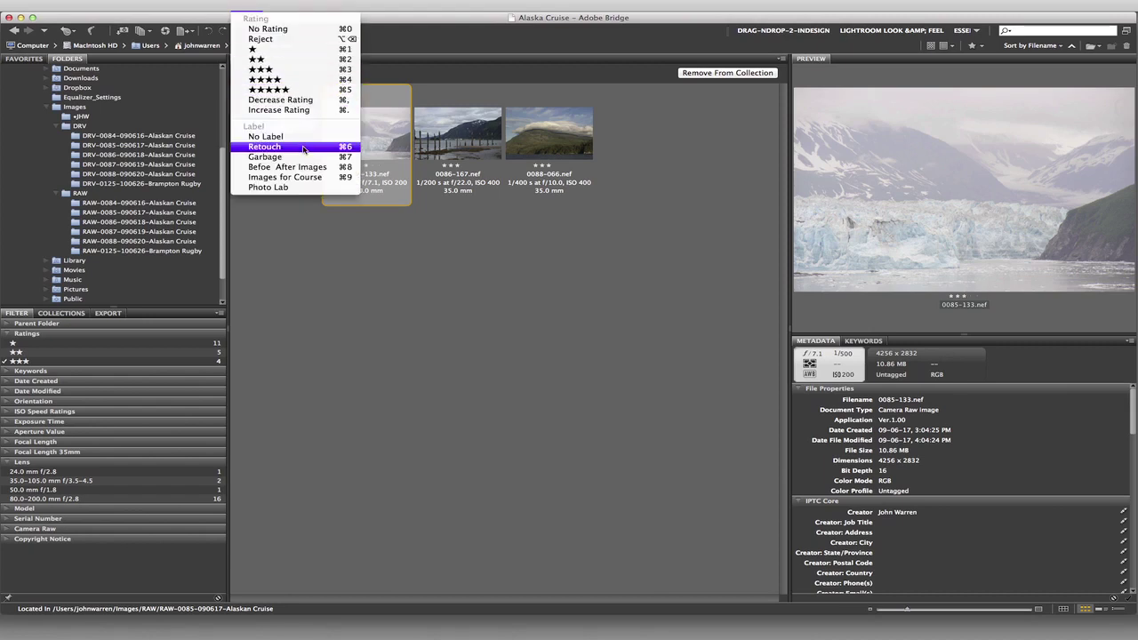
left_click(304, 153)
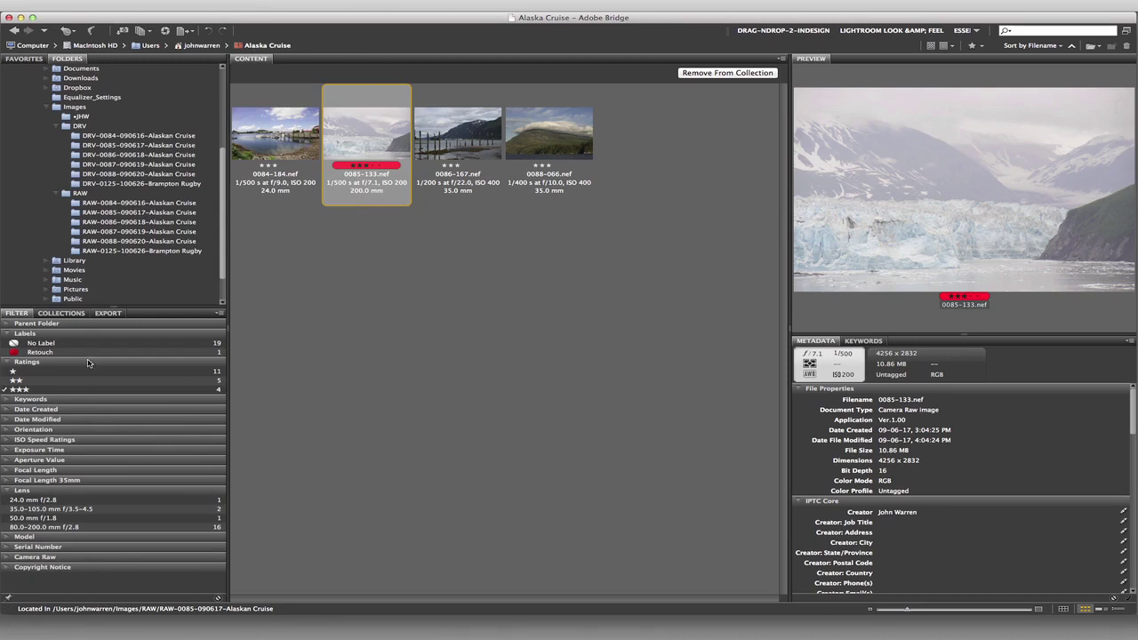
Select the harbour image 0084-184.nef and rename the yellow label to Good to Go in the Labels preferences.
left_click(276, 138)
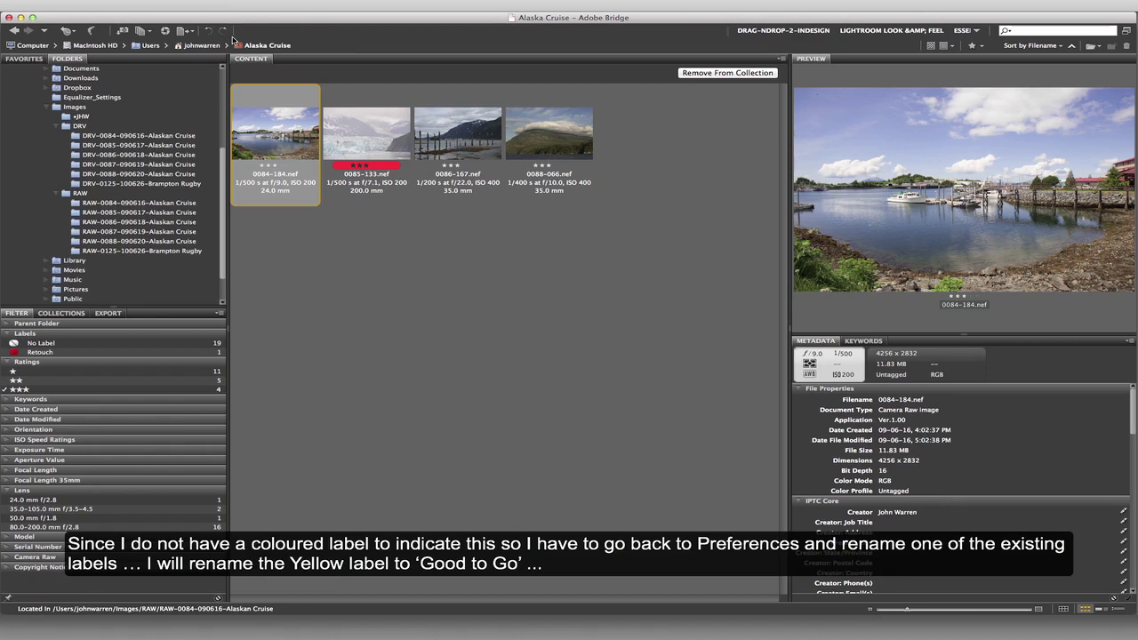
left_click(75, 5)
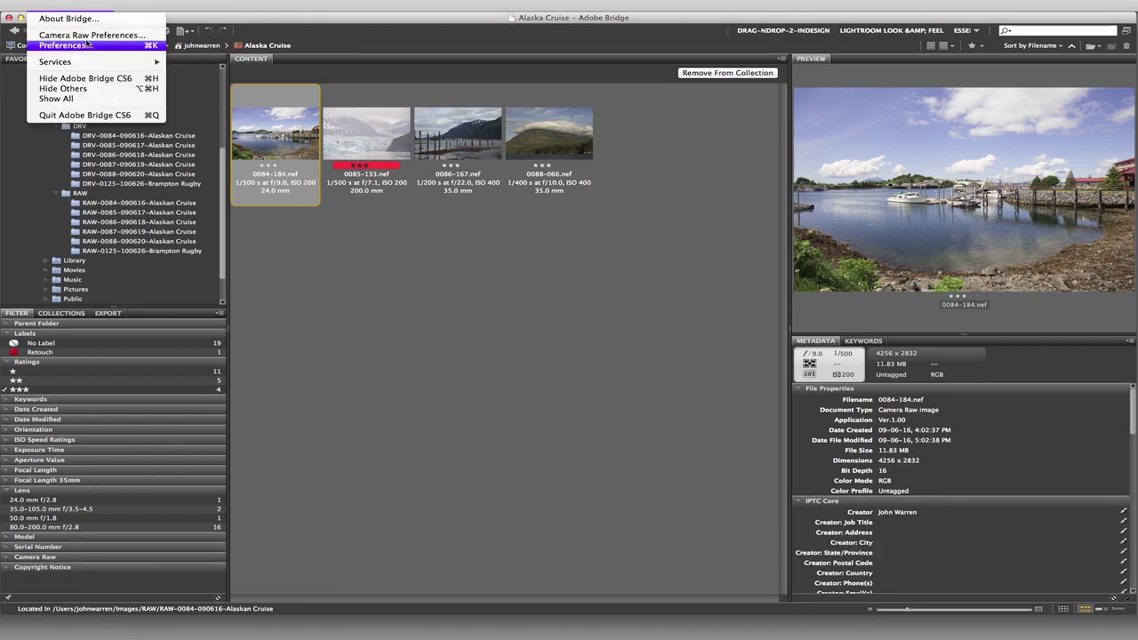
left_click(88, 44)
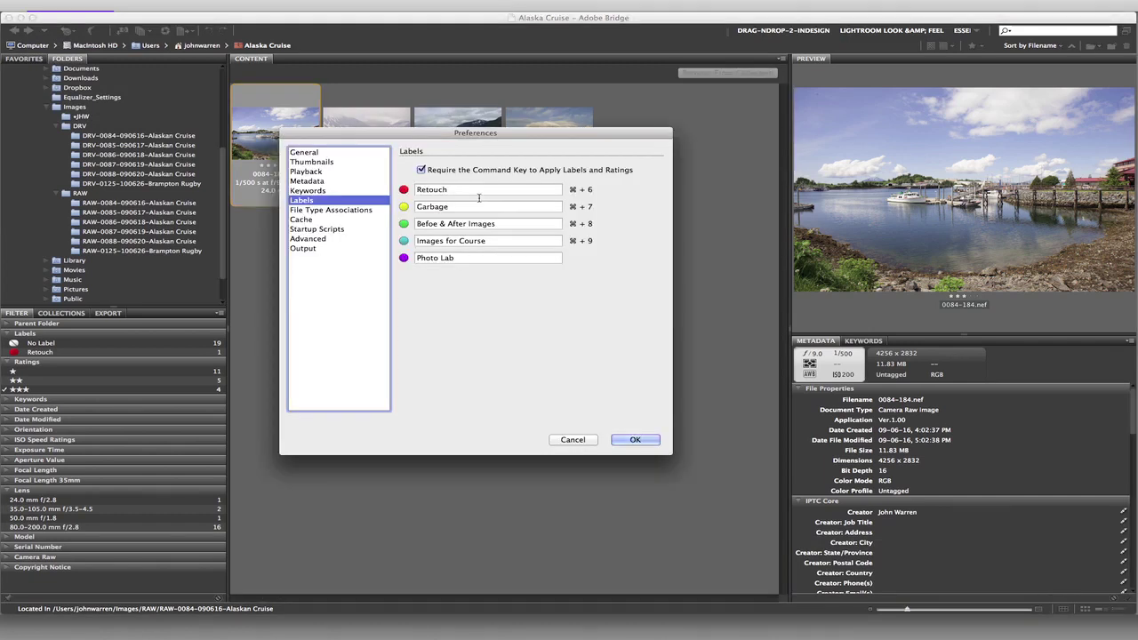
double_click(467, 206)
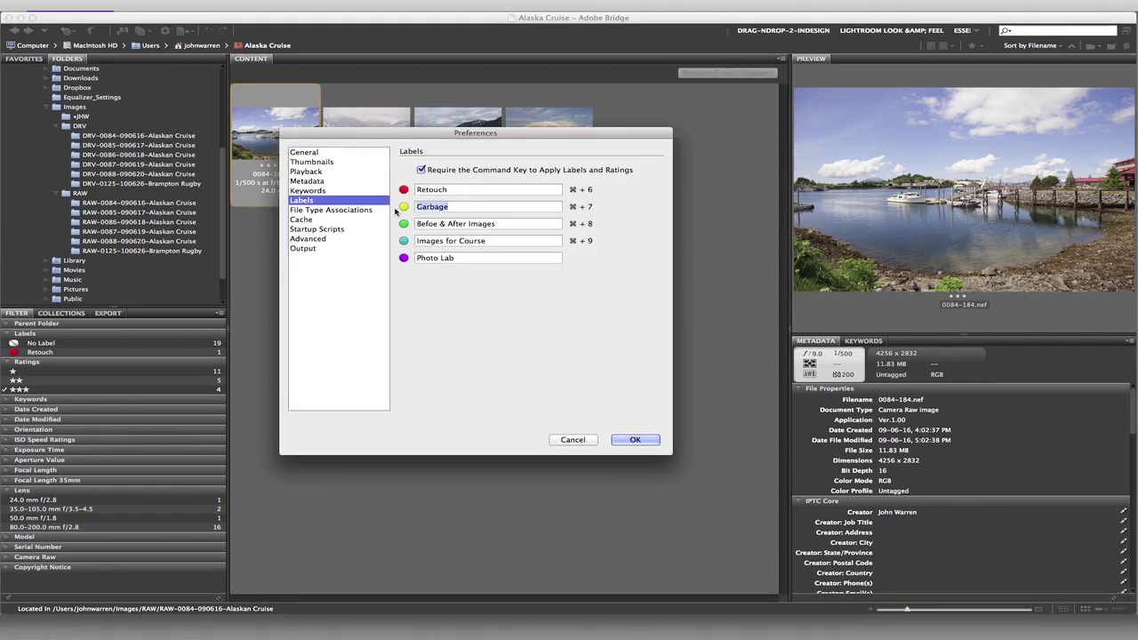
type("Good to Go")
left_click(637, 440)
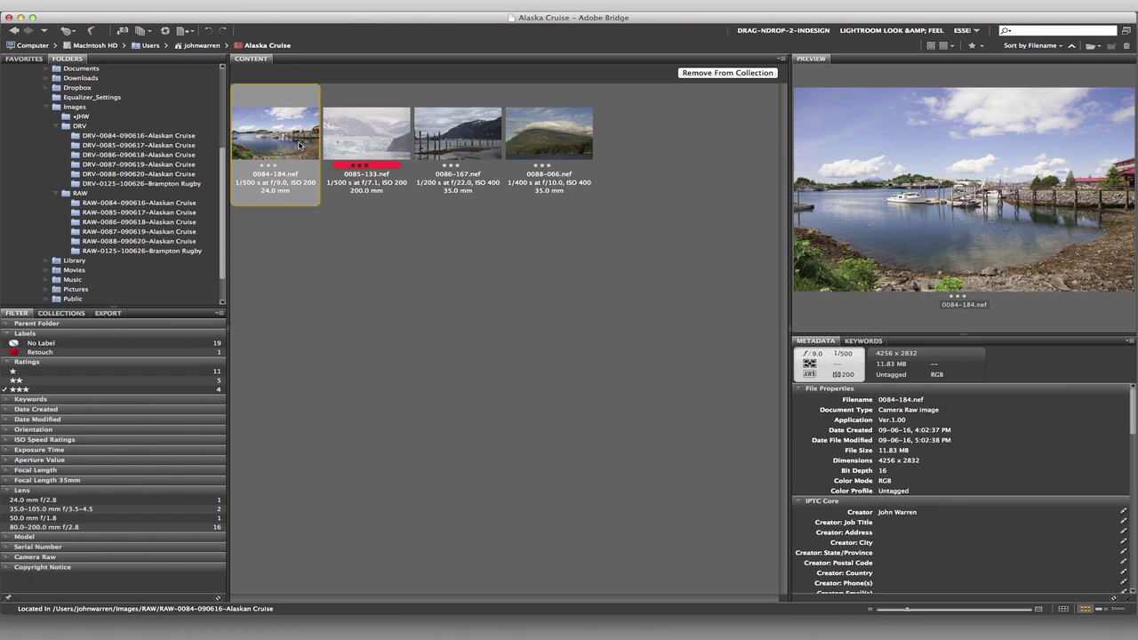
Apply the yellow Good to Go label to 0084-184.nef, 0086-167.nef and 0088-066.nef.
key("super+7")
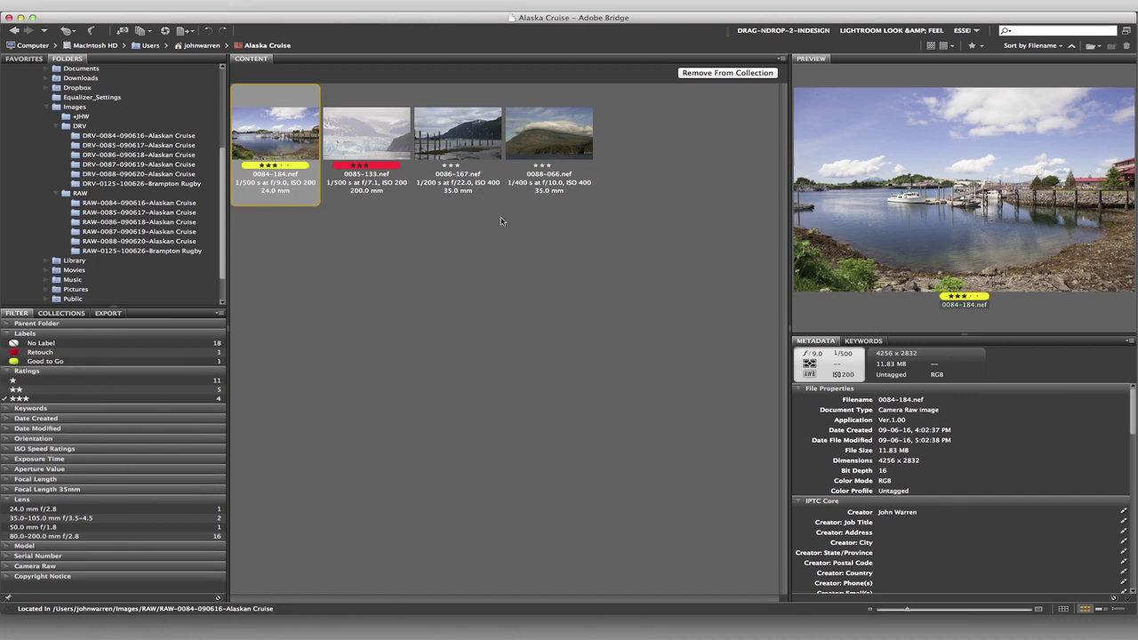
left_click(480, 136)
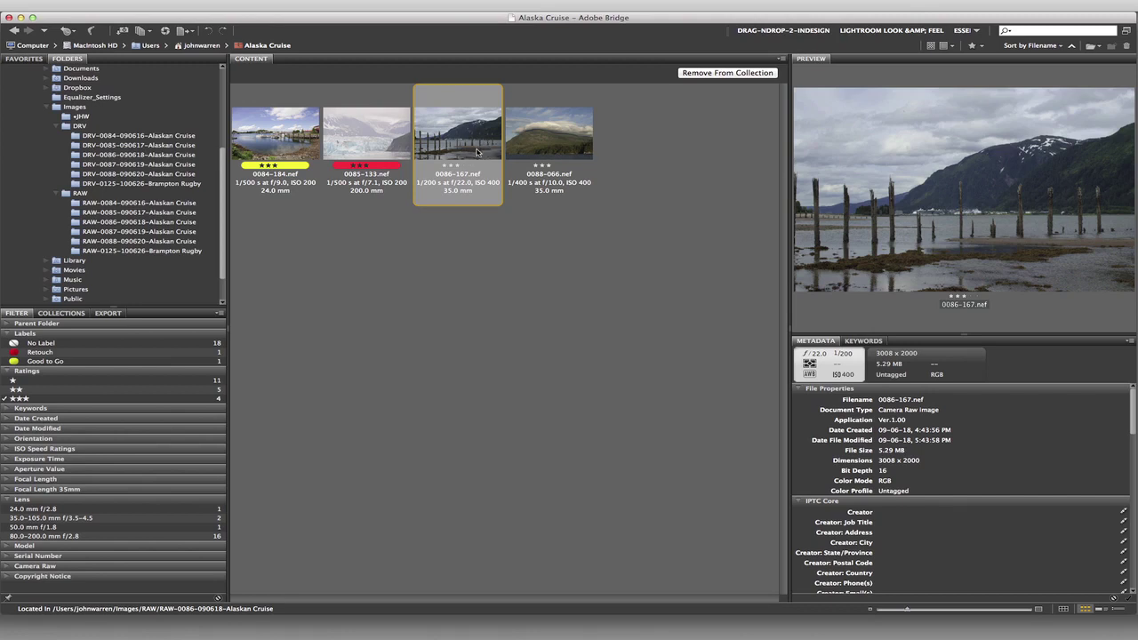
key("super+7")
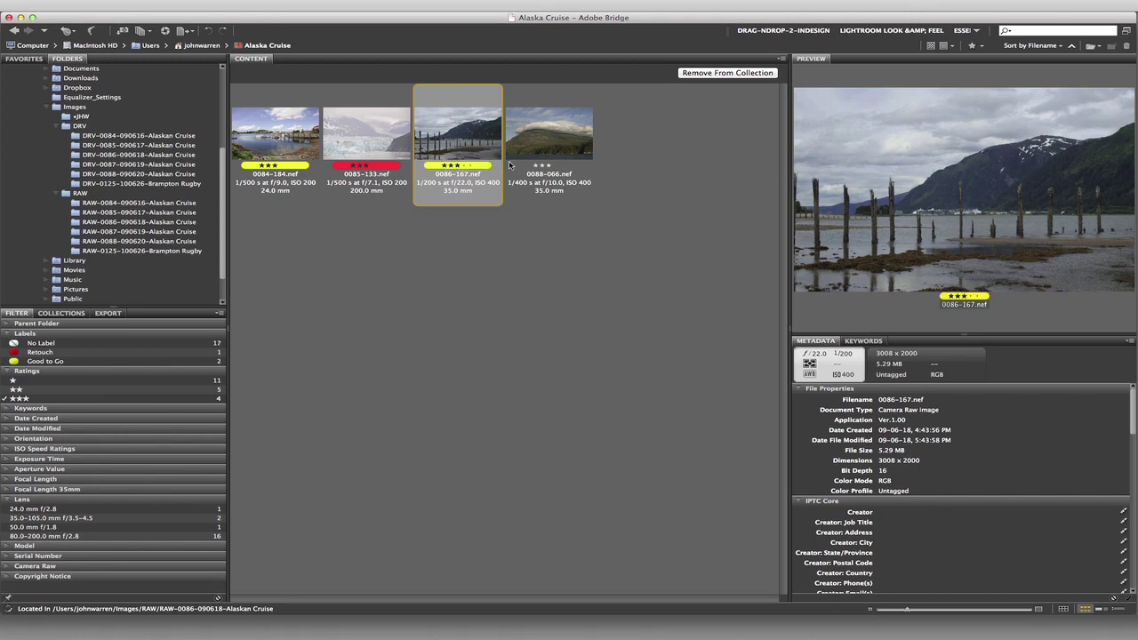
left_click(537, 137)
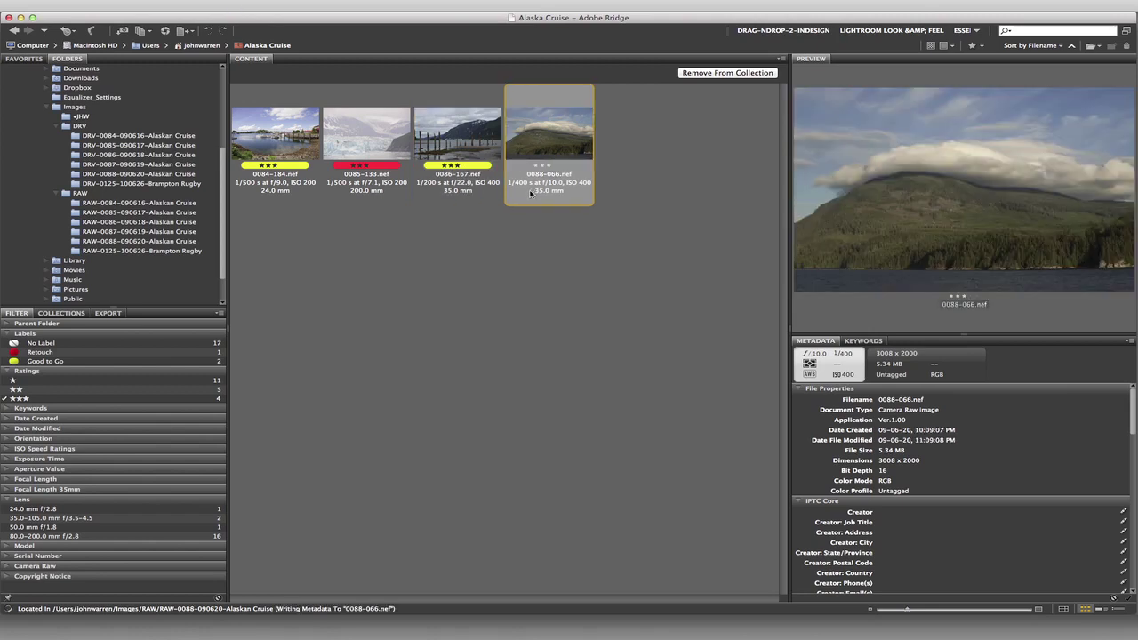
key("super+7")
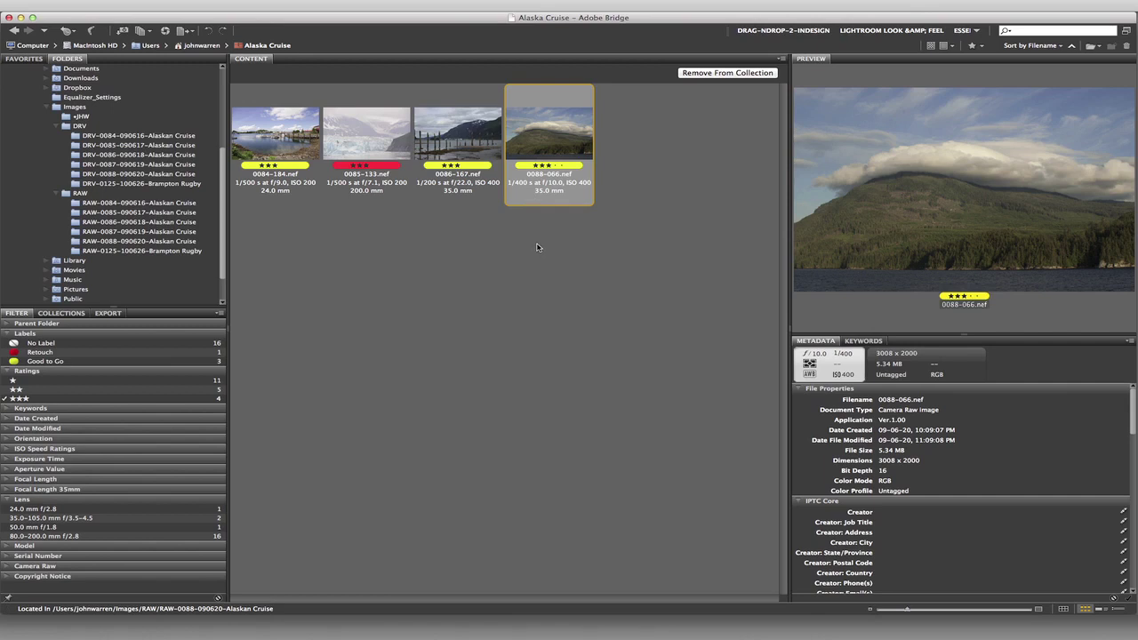
Filter the collection by No Label and remove the three-star rating filter.
left_click(7, 345)
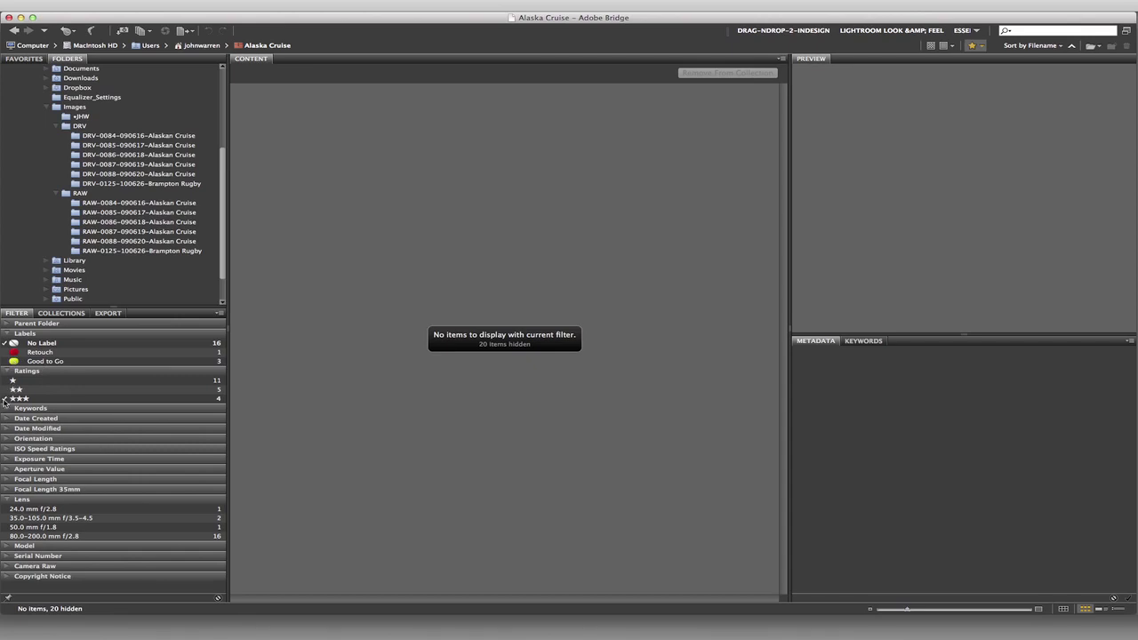
left_click(7, 399)
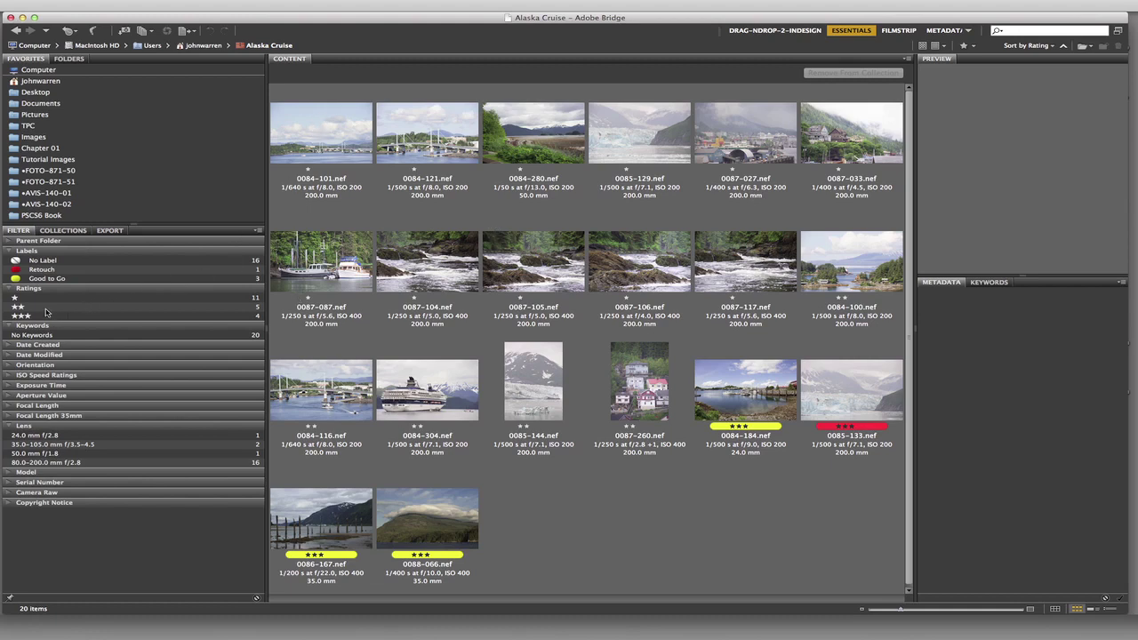
Collapse the Keywords filter and examine the Orientation, Model and Serial Number filter criteria for the collection.
left_click(9, 327)
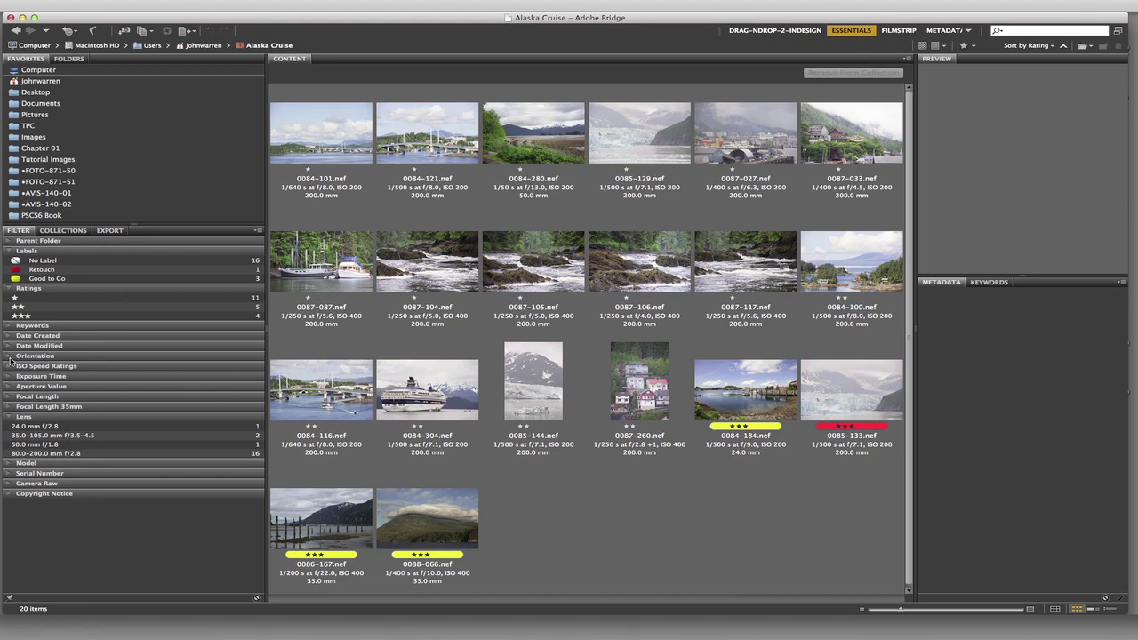
left_click(10, 356)
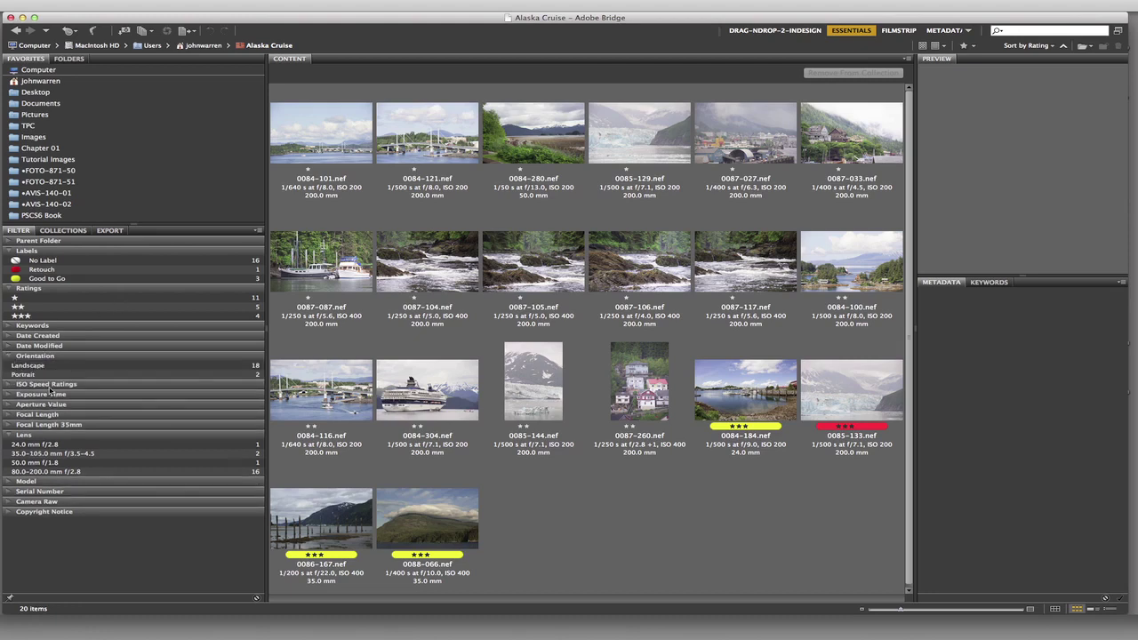
left_click(10, 356)
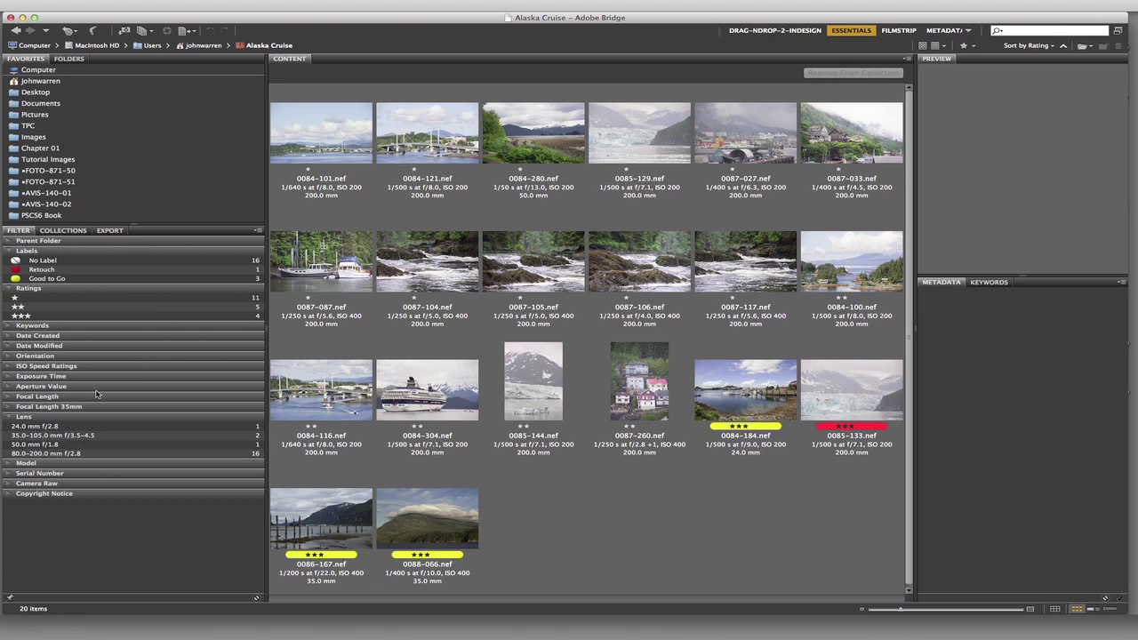
left_click(9, 464)
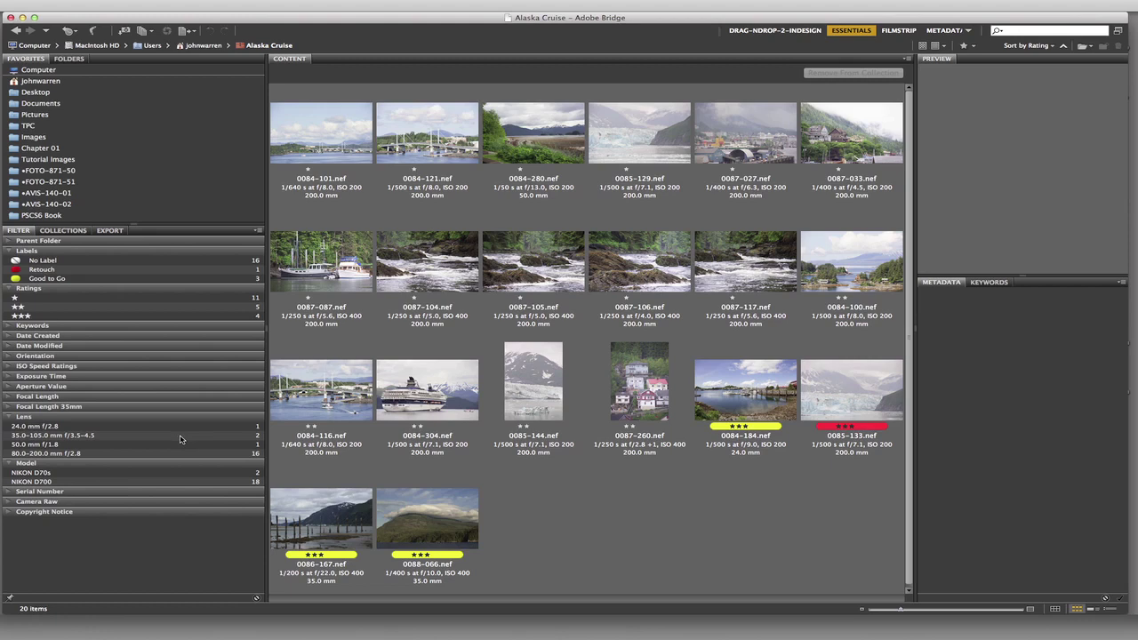
left_click(9, 494)
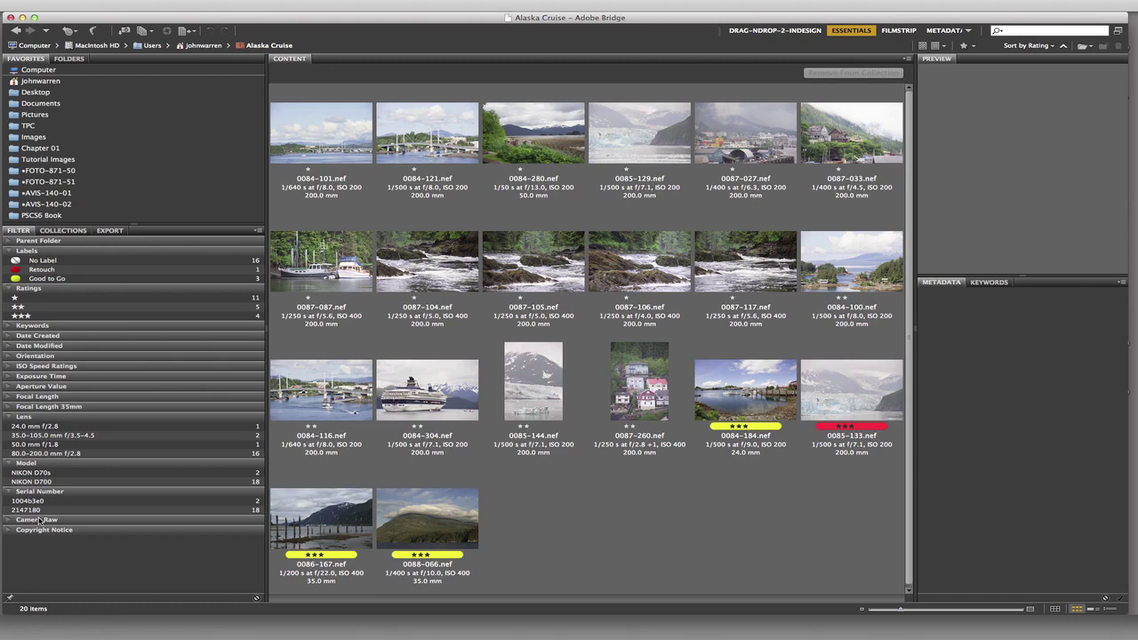
Enlarge the metadata area for 0084-101.nef and examine its IPTC Core fields, including Copyright Notice and Copyright Status.
left_click(332, 140)
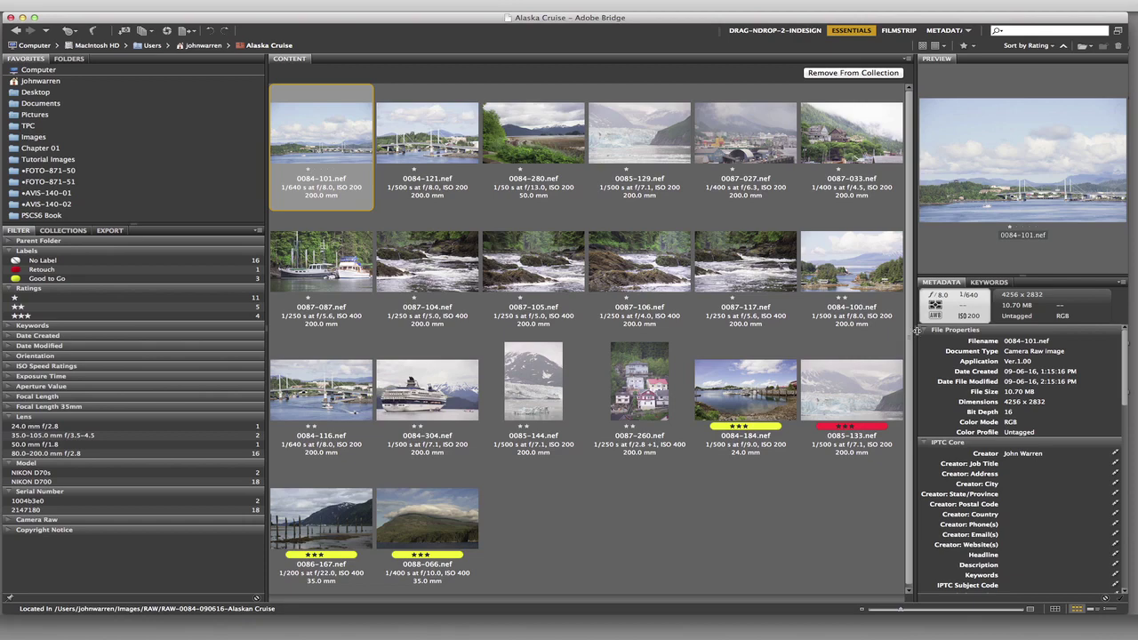
left_click_drag(916, 330, 784, 328)
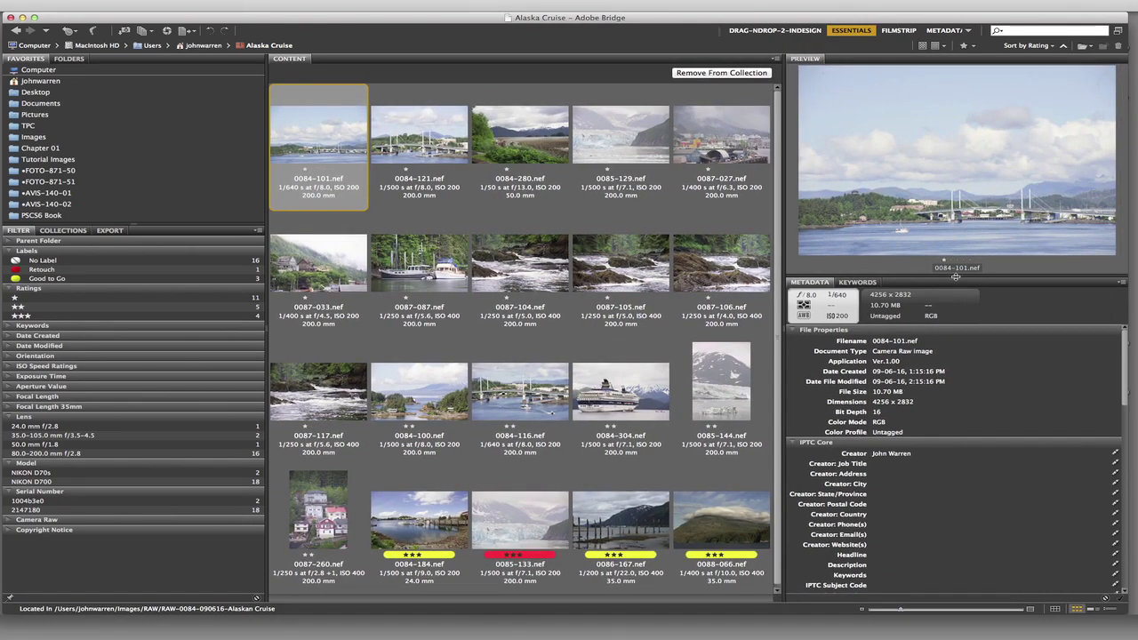
left_click_drag(952, 278, 949, 165)
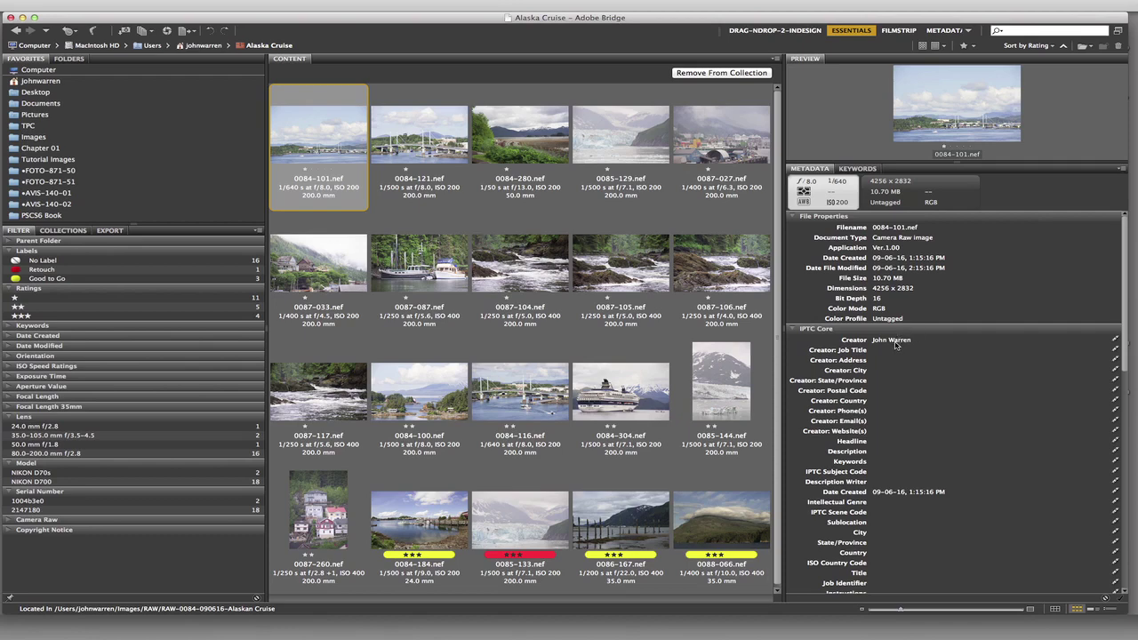
left_click_drag(1127, 341, 1104, 427)
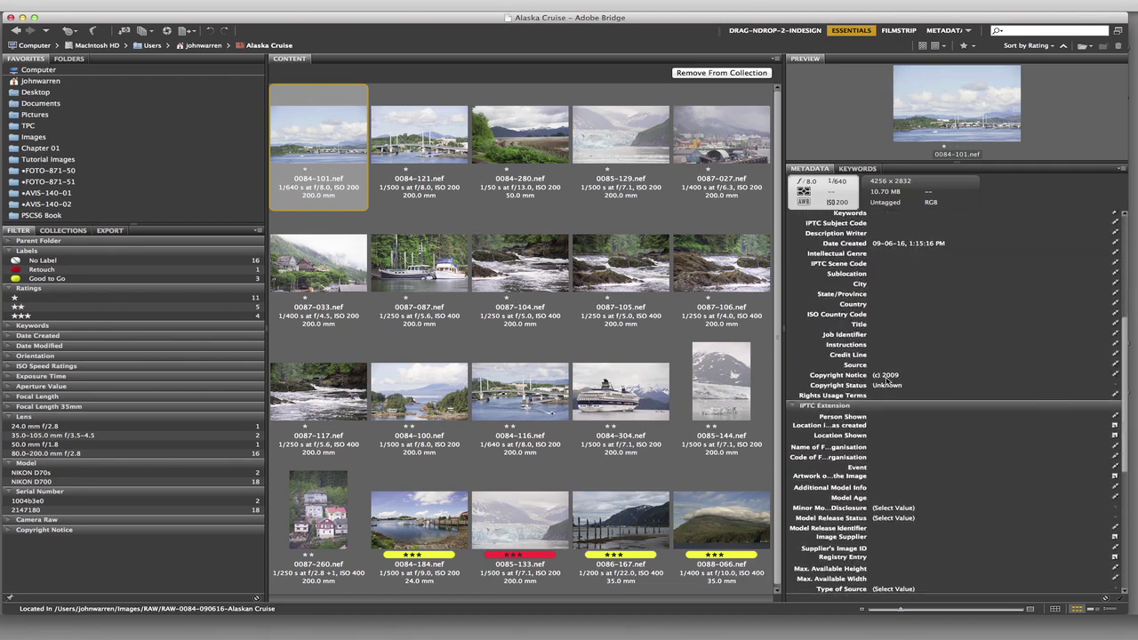
left_click_drag(1124, 382, 1124, 242)
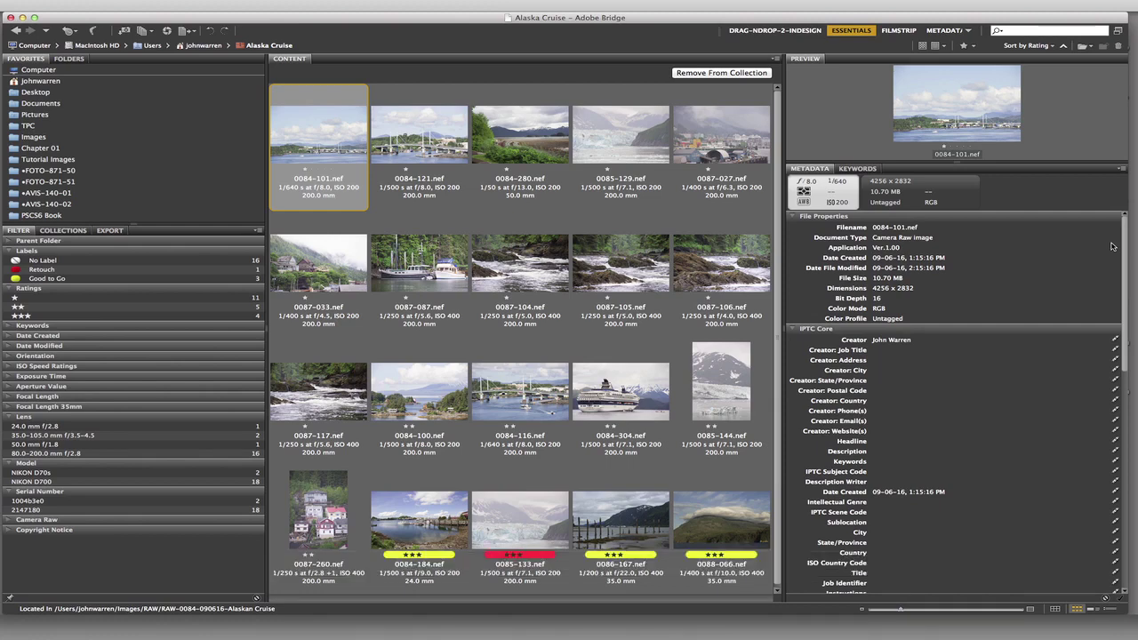
left_click(282, 10)
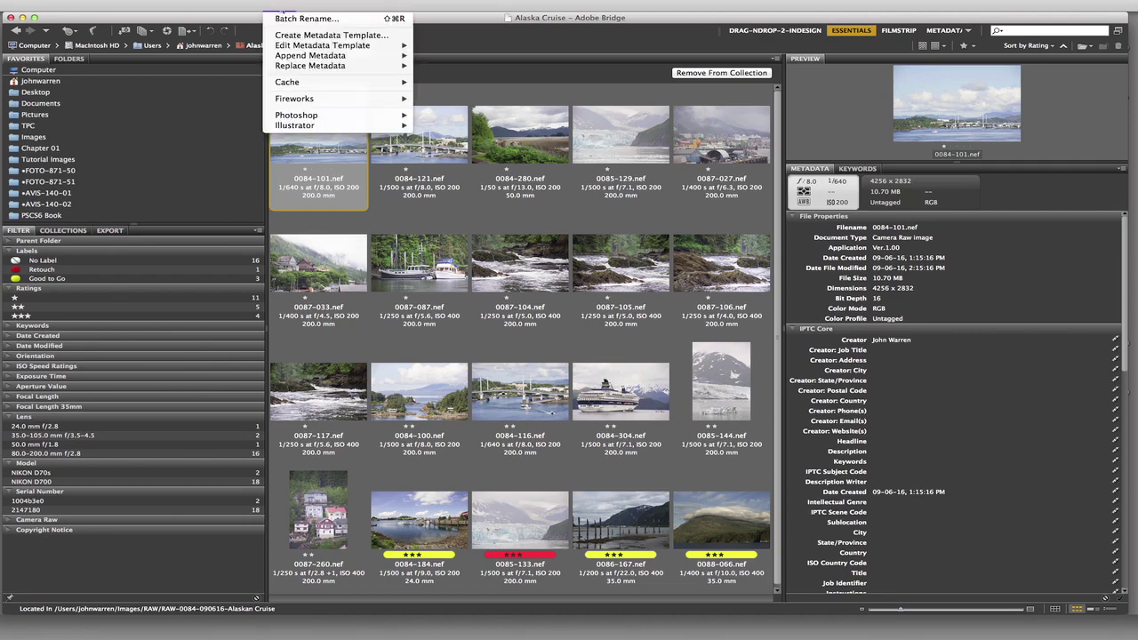
left_click(323, 35)
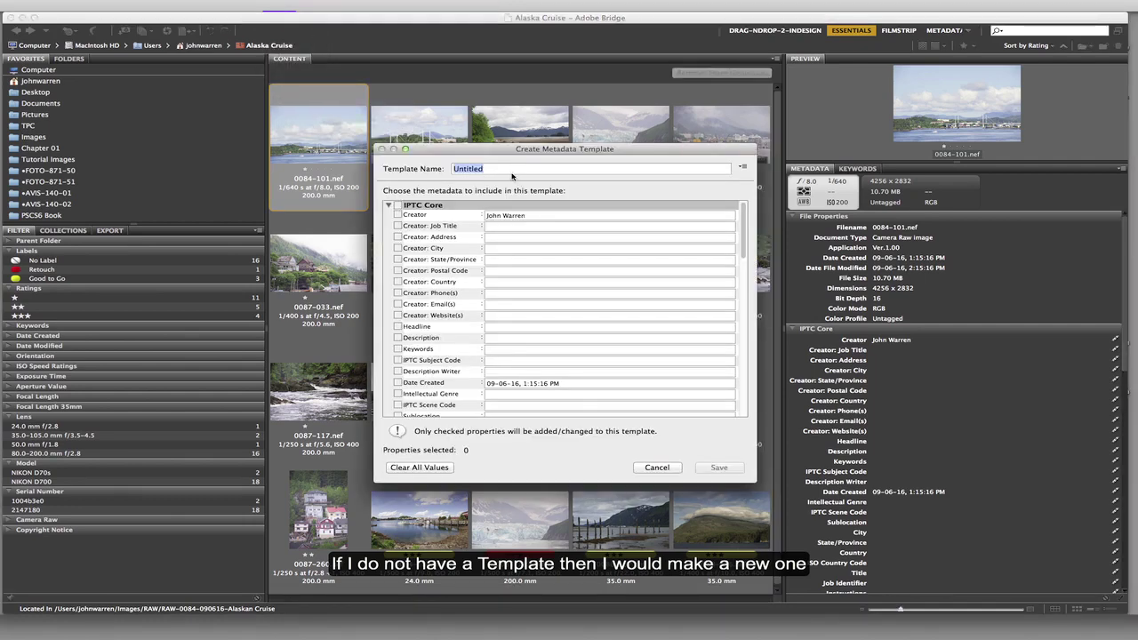
type("©")
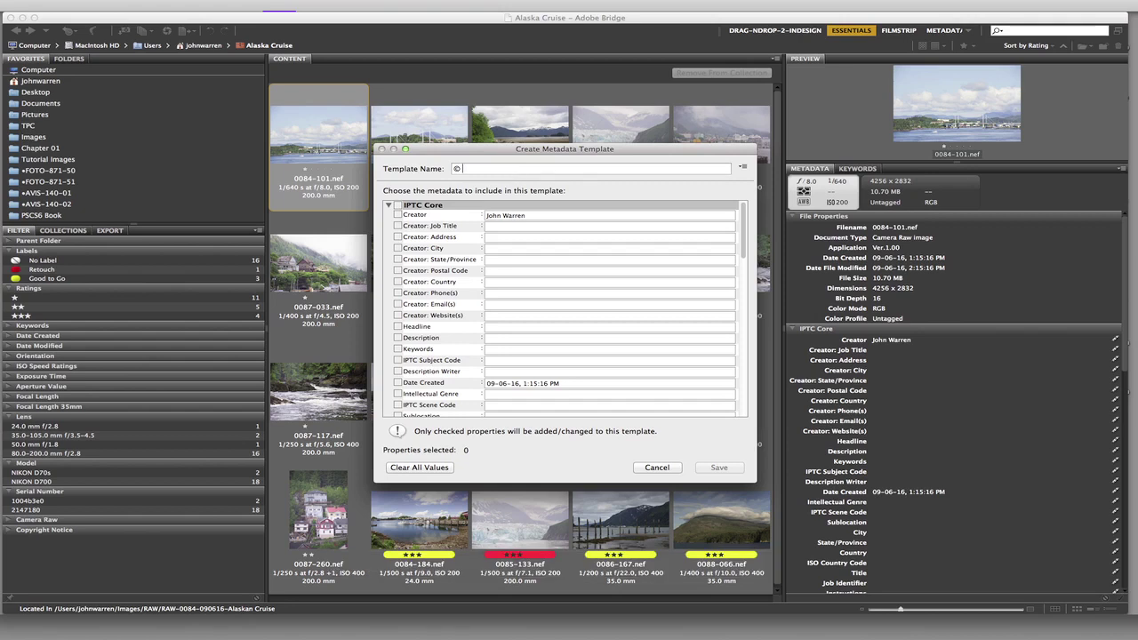
type(" 2013 John Warren")
mouse_move(745, 238)
left_mouse_down()
mouse_move(758, 427)
mouse_move(751, 302)
mouse_move(728, 240)
left_mouse_up()
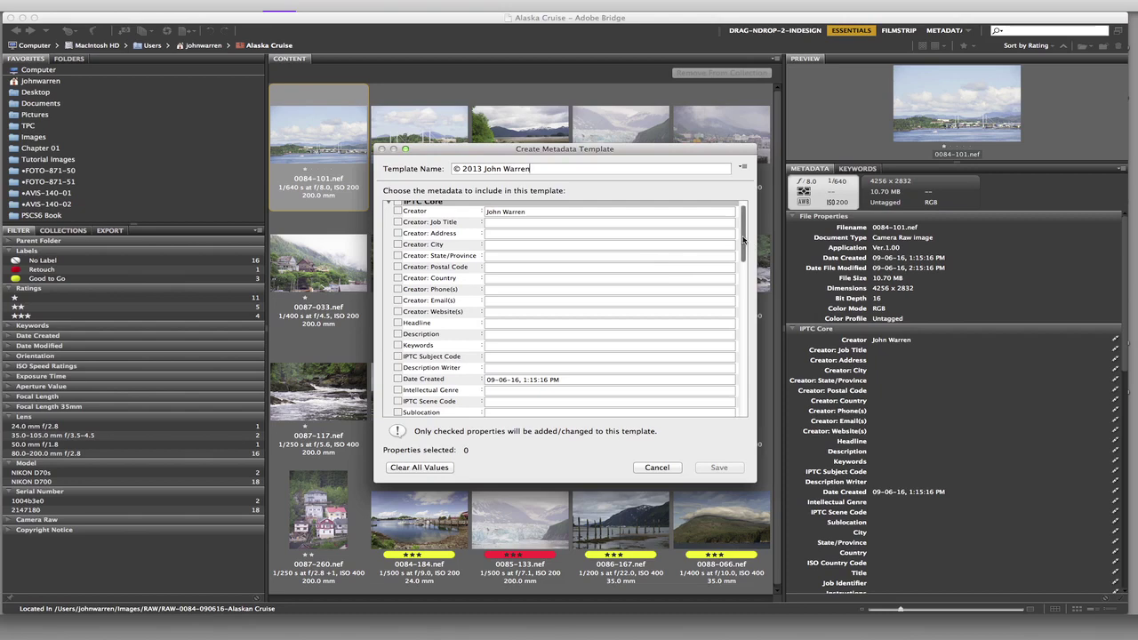
left_click_drag(743, 240, 763, 411)
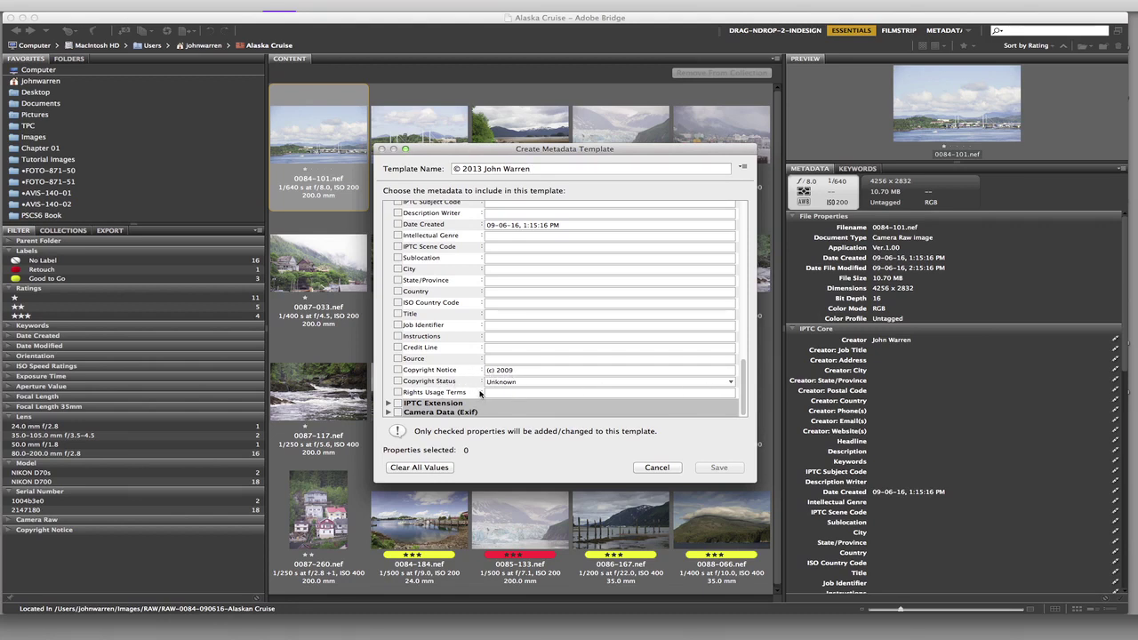
left_click(729, 384)
left_click(537, 392)
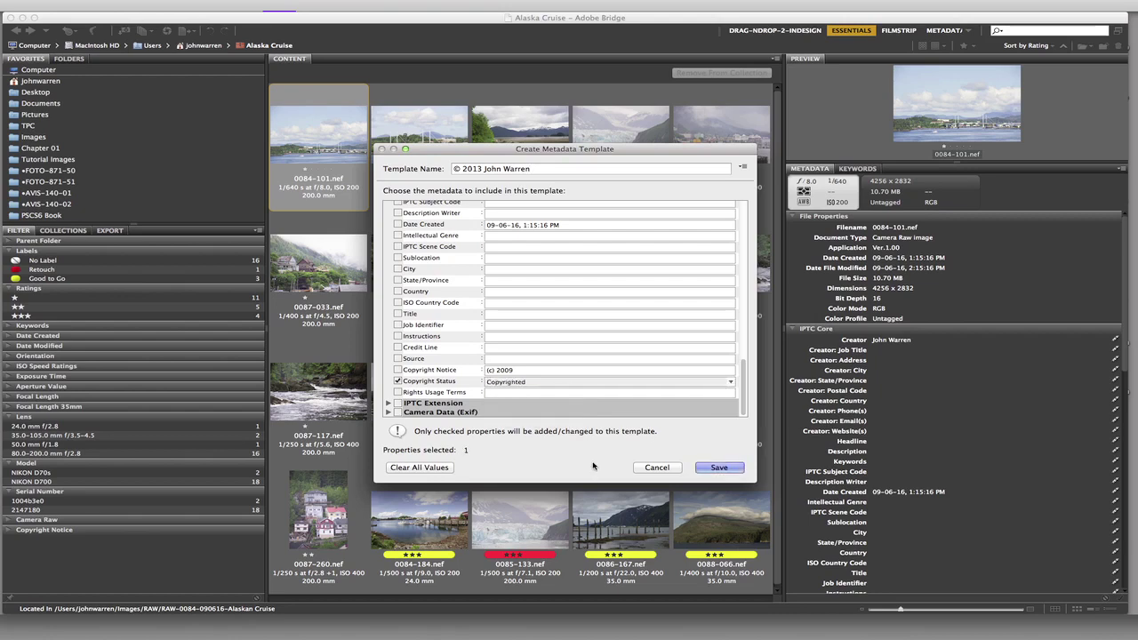
left_click(657, 467)
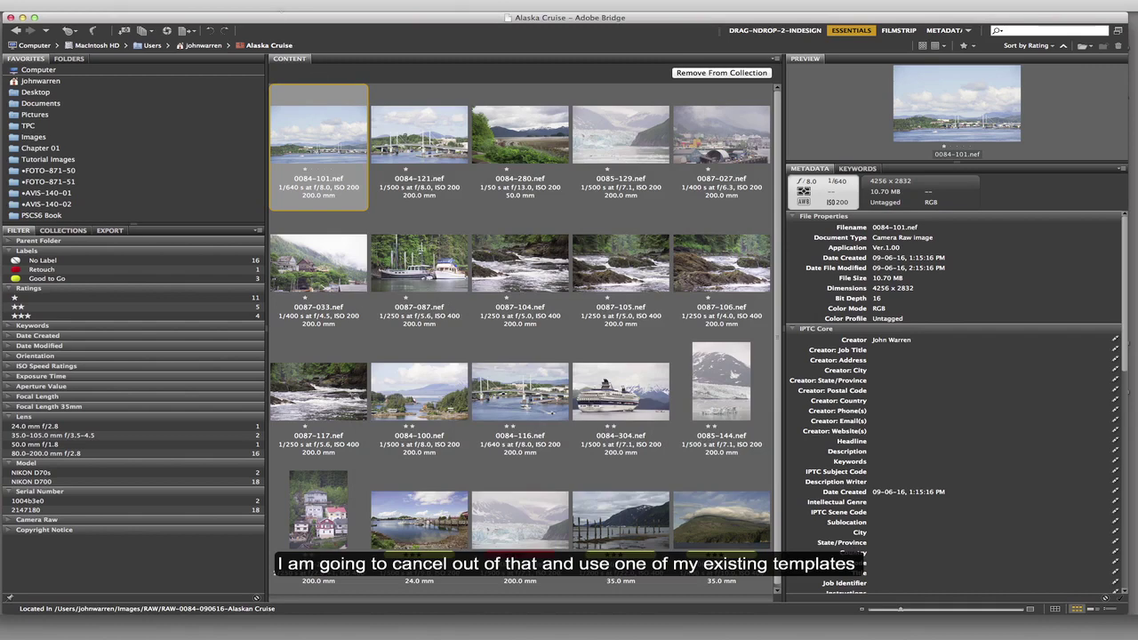
Append the © 2012 First Frame Photography metadata template to the image 0084-101.nef.
left_click(280, 7)
mouse_move(300, 59)
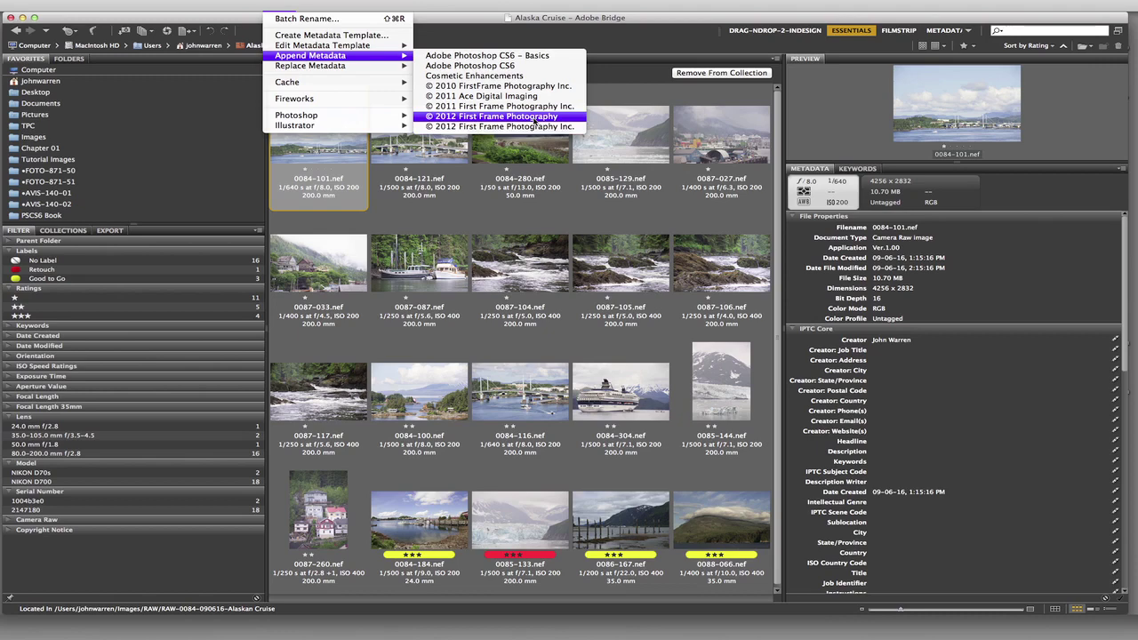
left_click(481, 117)
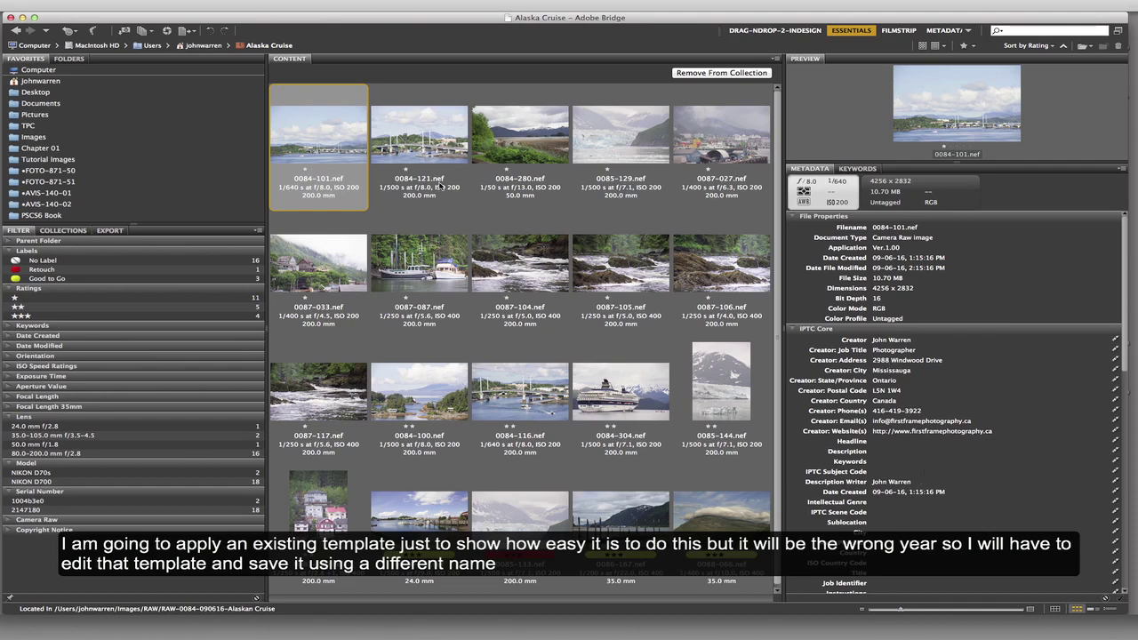
Open the © 2012 First Frame Photography Inc. metadata template for editing and replace the creator's e-mail address.
left_click(270, 11)
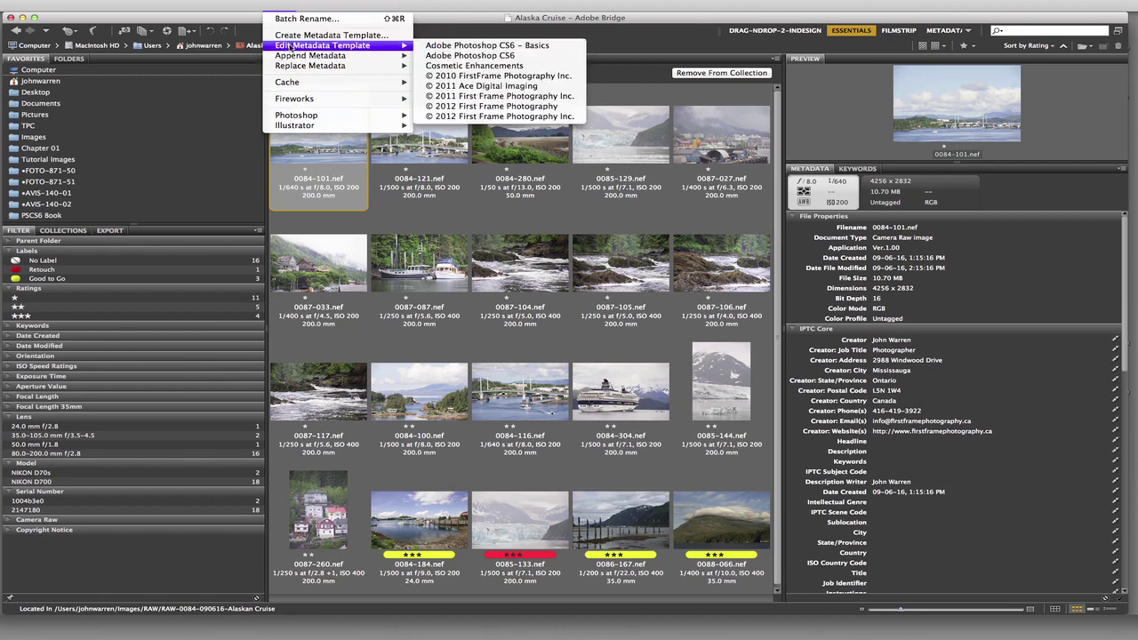
mouse_move(292, 51)
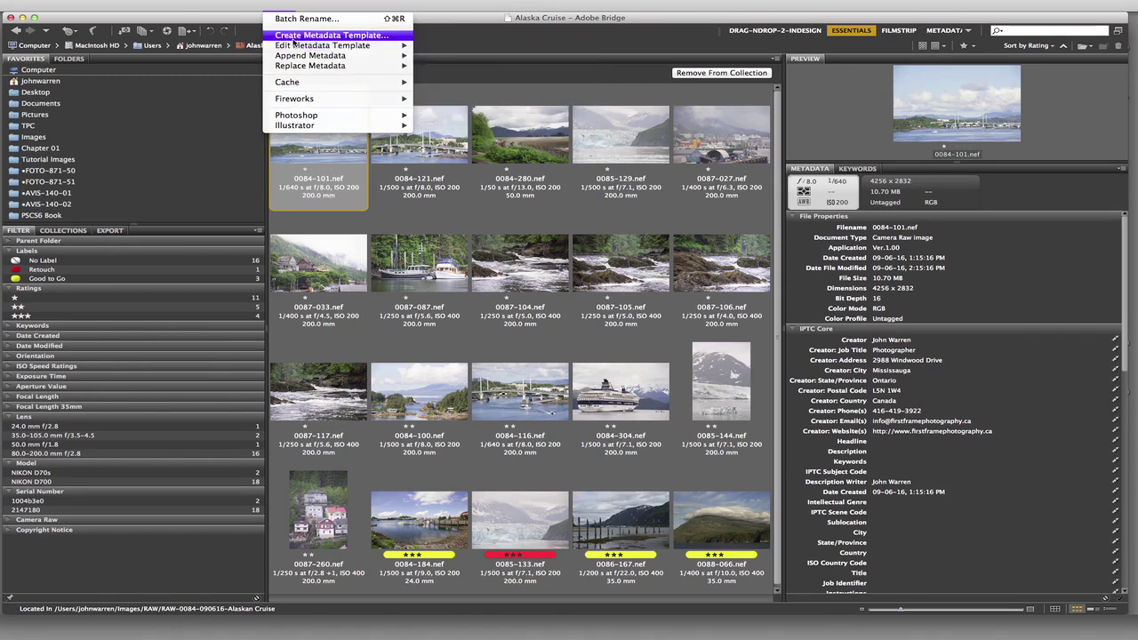
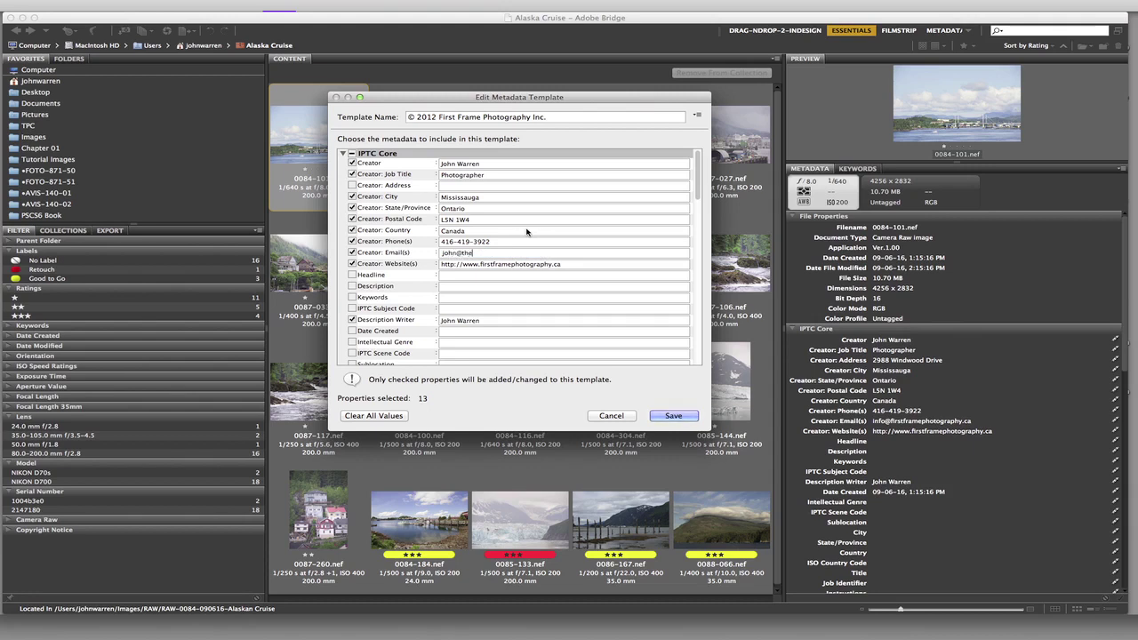
type("photoshopchannel.com")
double_click(464, 253)
key("super+c")
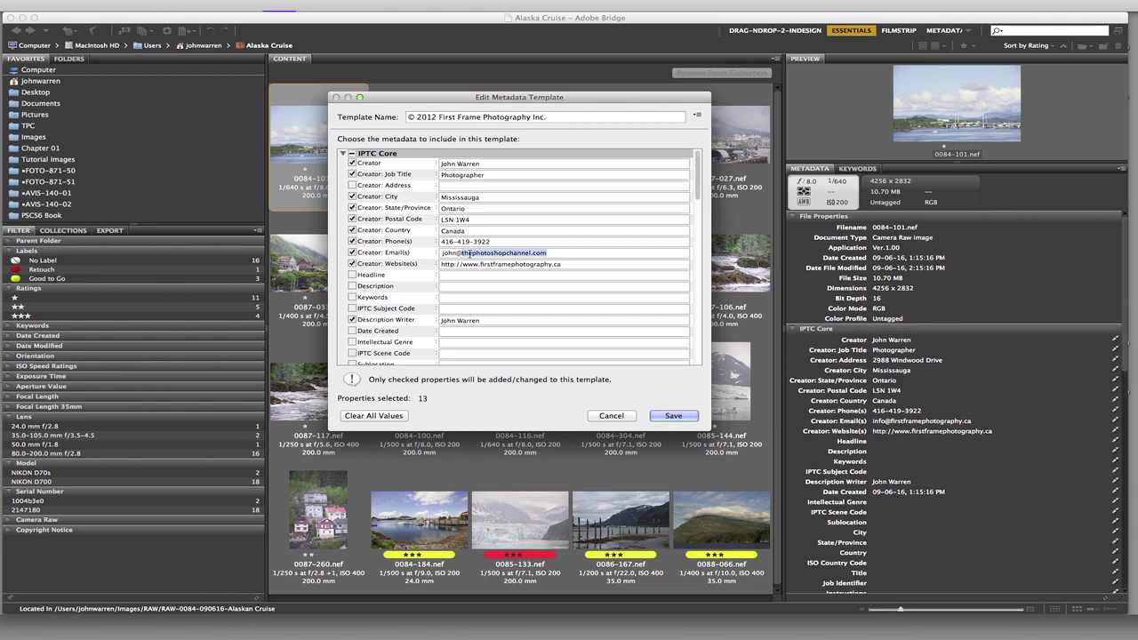
left_click(491, 265)
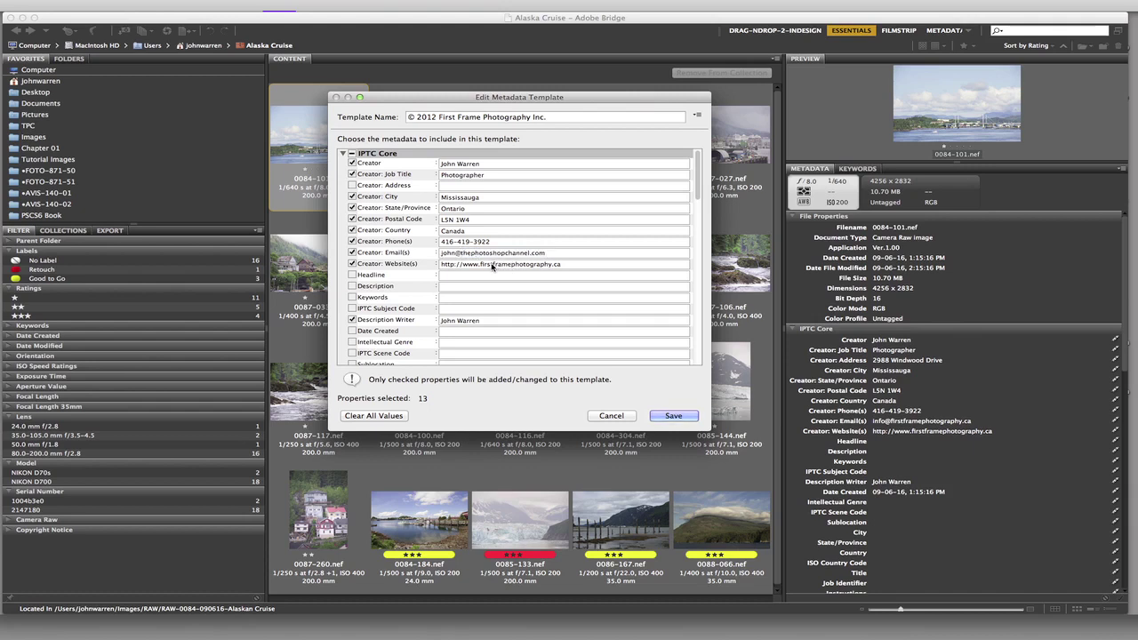
left_click(481, 264)
left_click_drag(485, 264, 608, 261)
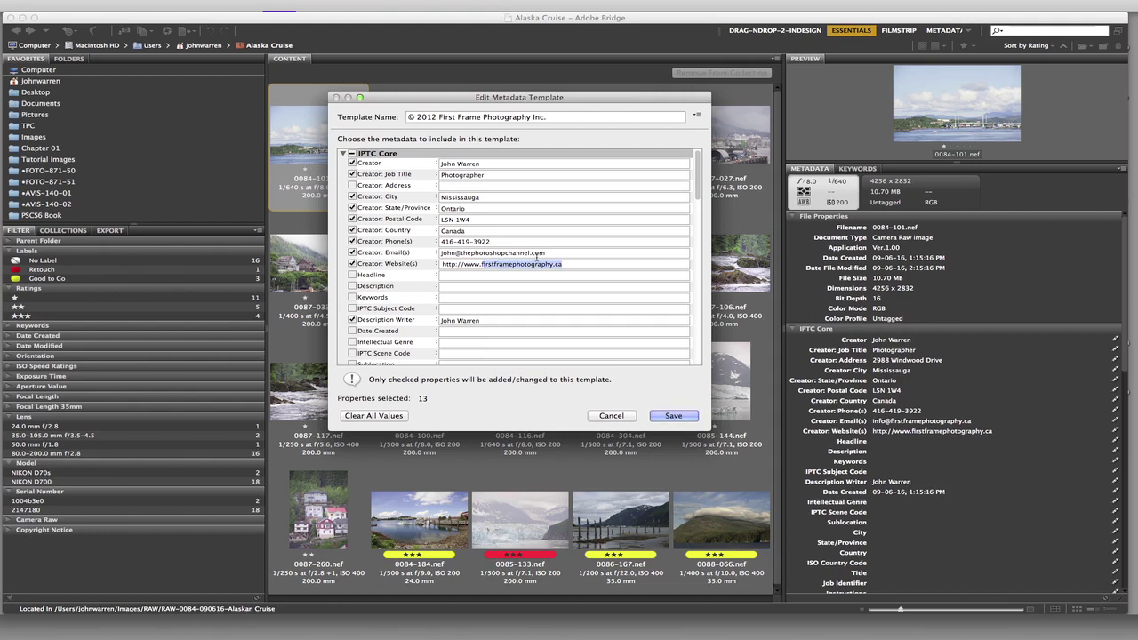
key("super+v")
left_click(482, 264)
key("BackSpace")
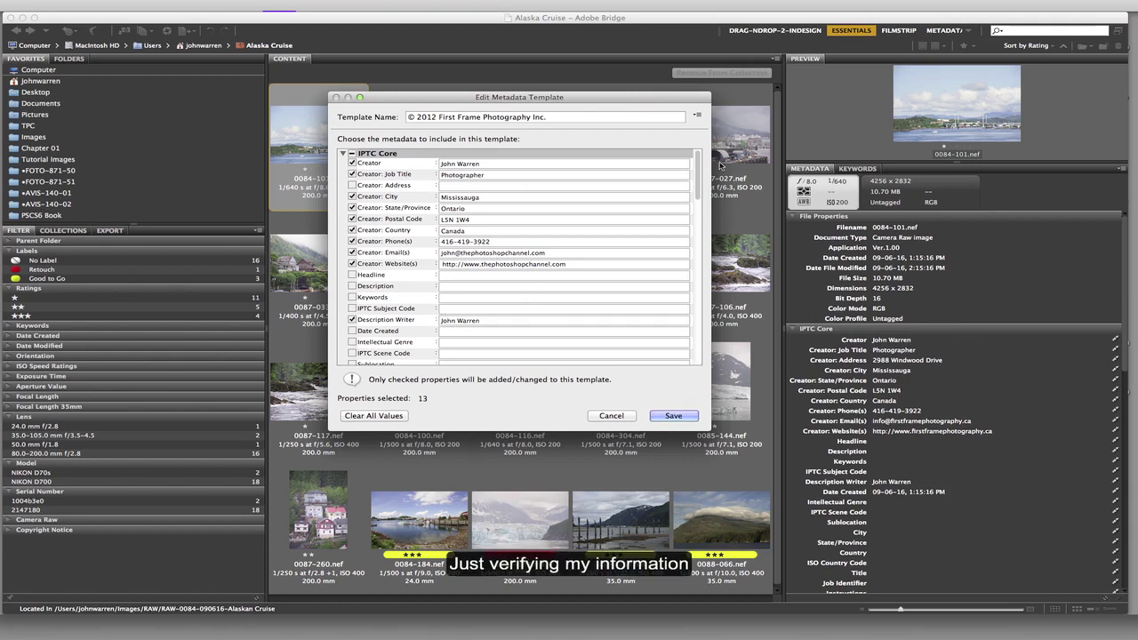
Change the year in the template's Copyright Notice to 2013.
scroll(699, 195, "down", 3)
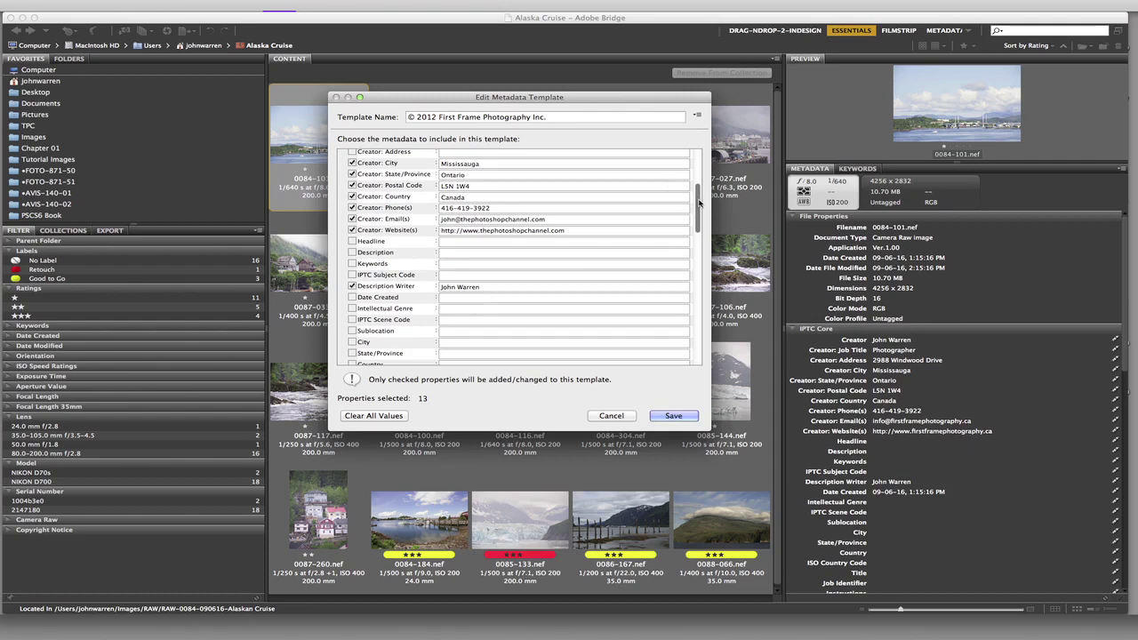
left_click_drag(699, 202, 695, 354)
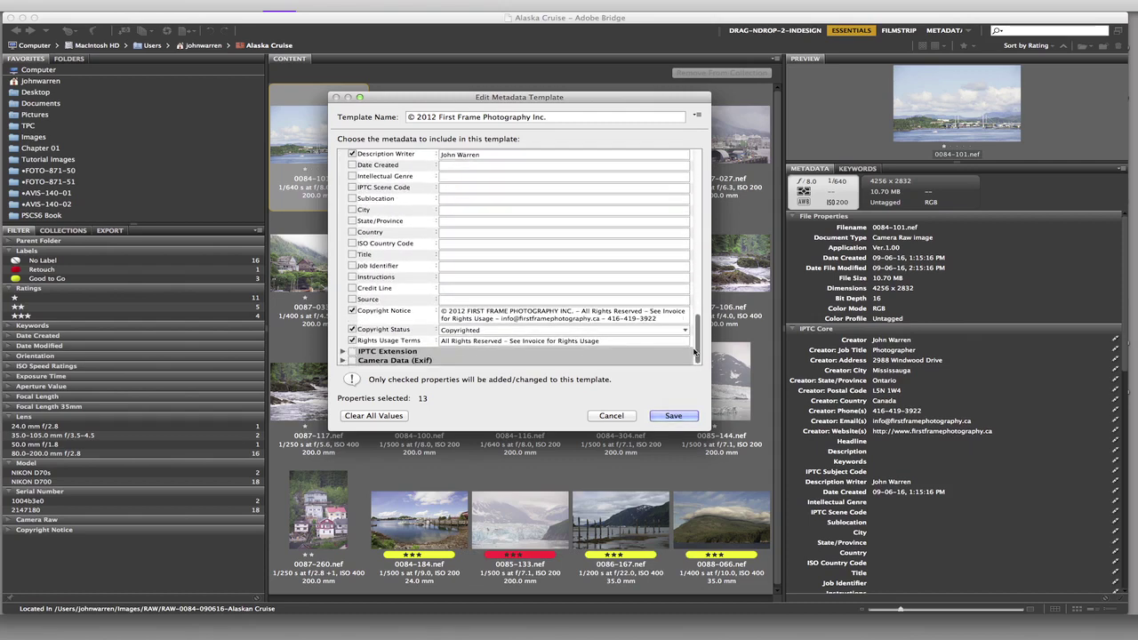
left_click(463, 316)
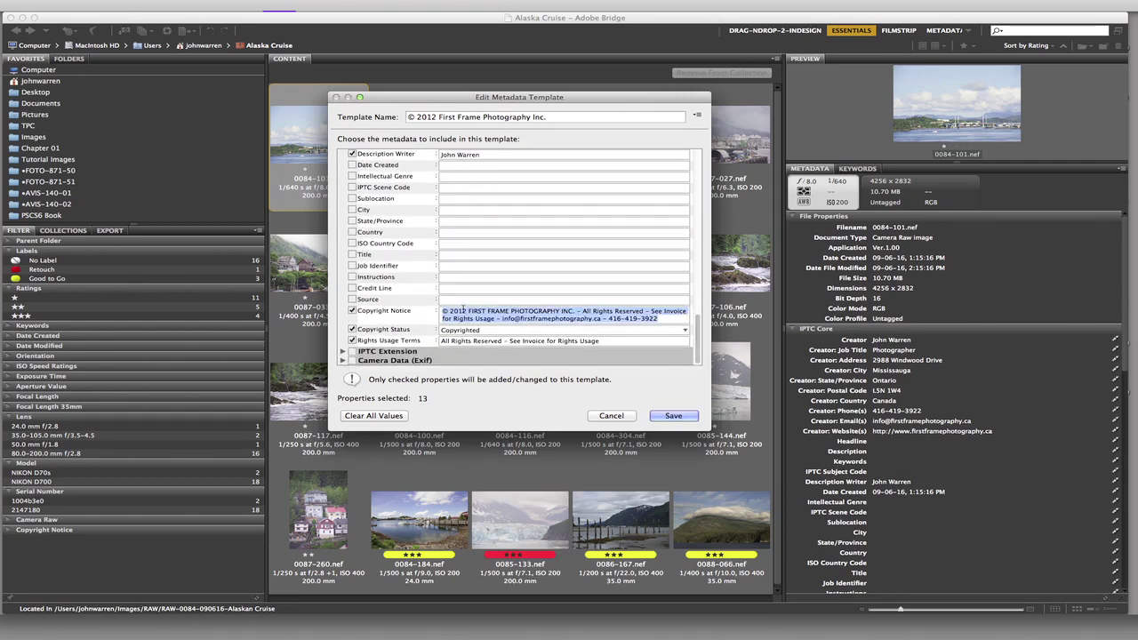
left_click(463, 310)
key("BackSpace")
type("3")
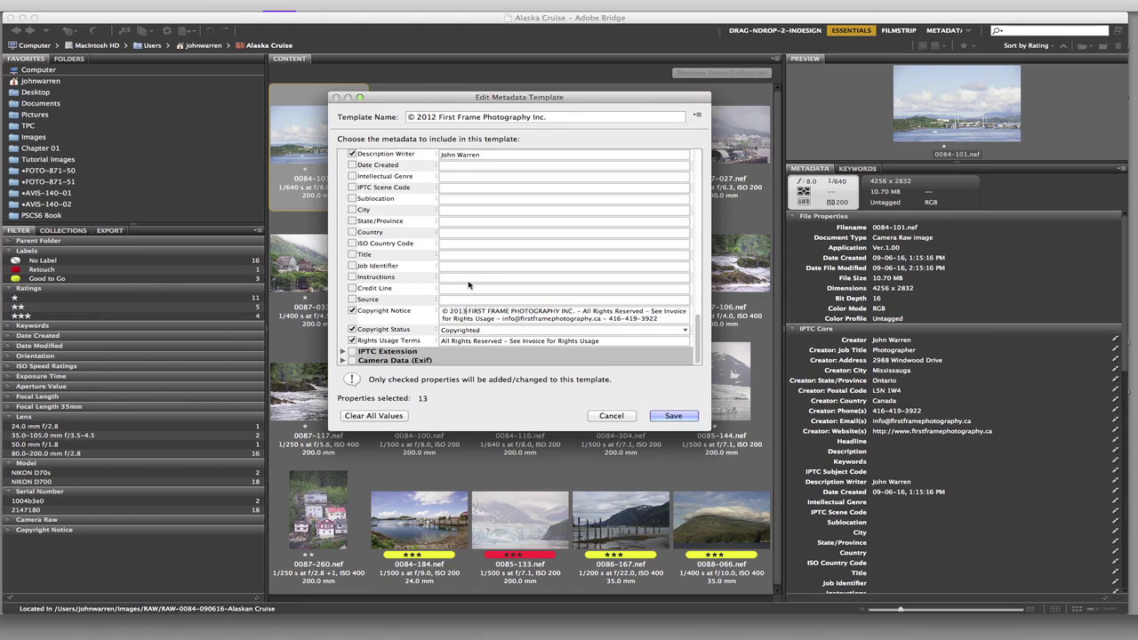
Replace the company name FIRST FRAME PHOTOGRAPHY INC. in the Copyright Notice with the photographer's full name.
key("Delete")
key("Delete")
key("Delete")
key("Delete")
key("Delete")
key("Delete")
key("Delete")
key("Delete")
key("Delete")
key("Delete")
key("Delete")
key("Delete")
key("Delete")
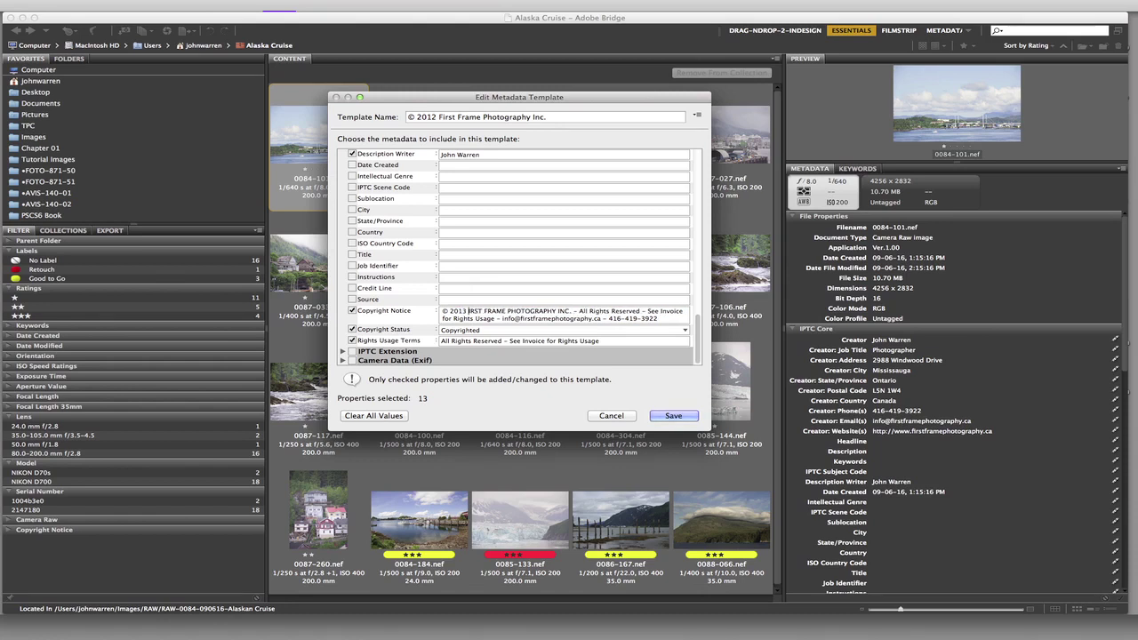
key("Delete")
key("Delete")
key("Delete")
key("Delete")
key("Delete")
key("Delete")
key("Delete")
key("Delete")
key("Delete")
key("Delete")
key("Delete")
key("Delete")
key("Delete")
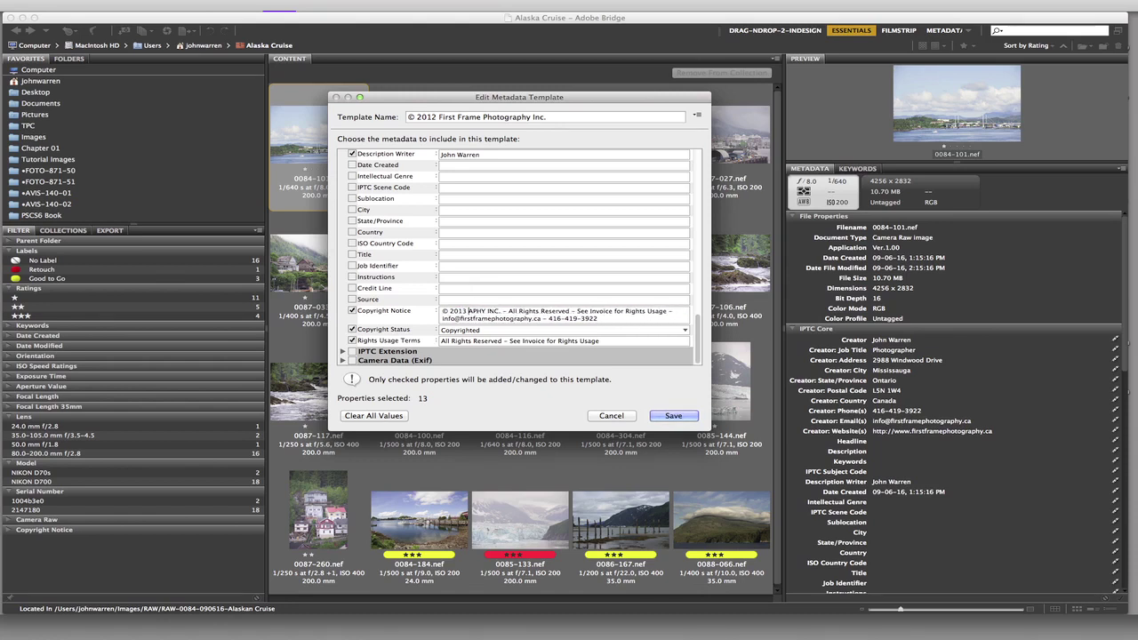
key("Delete")
key("Delete")
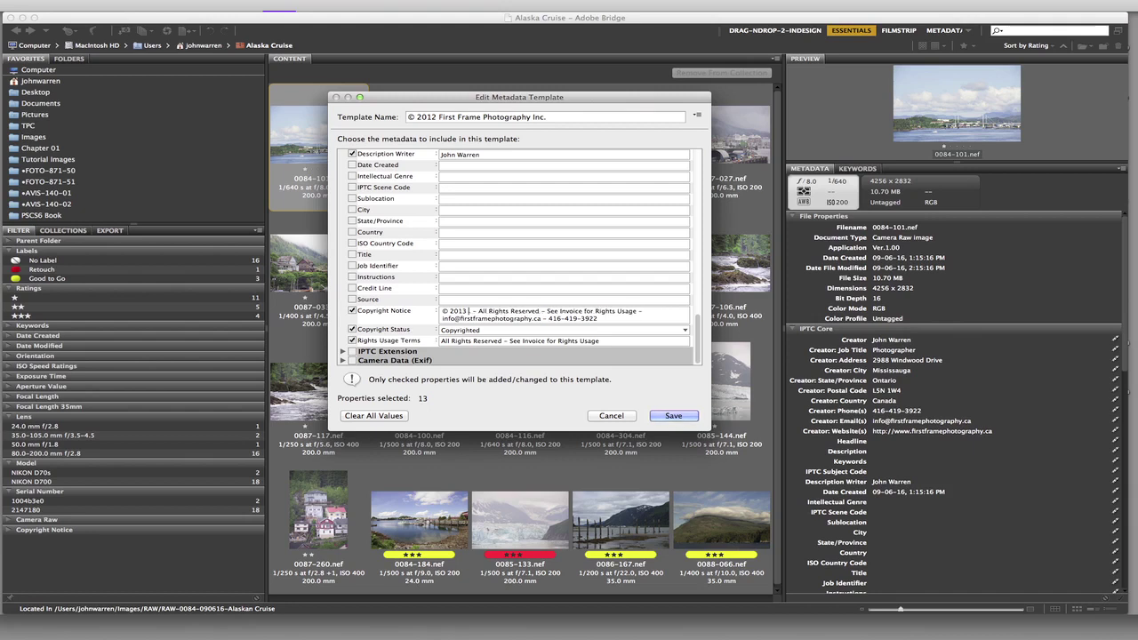
key("Delete")
type("John Warren")
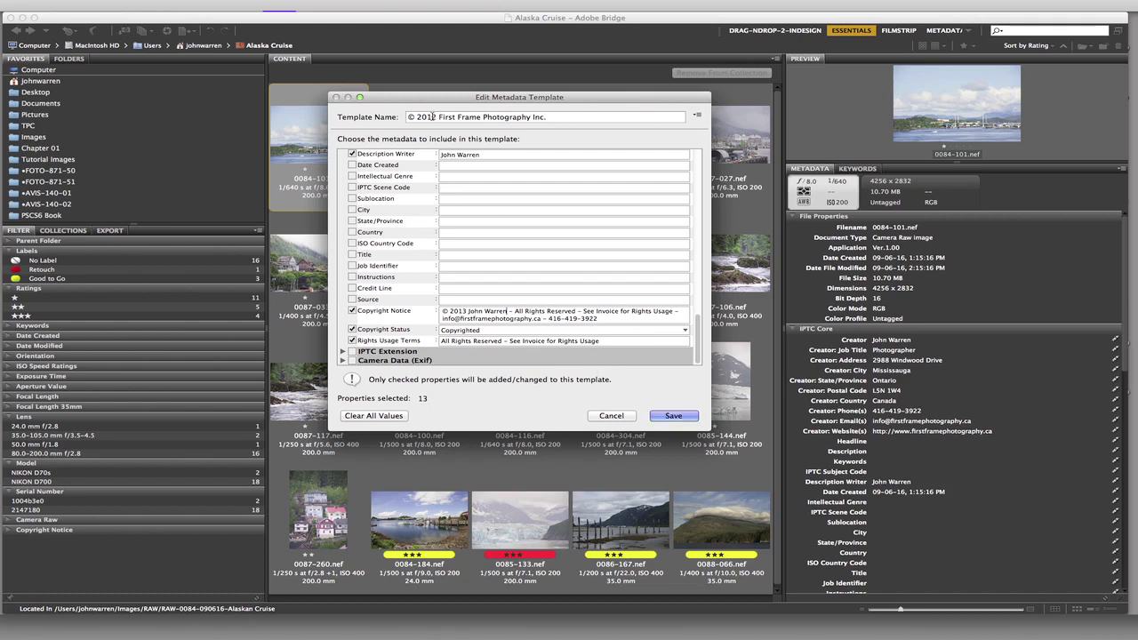
Rename the metadata template as © 2013 The Photoshop Channel and save it.
left_click_drag(430, 117, 571, 113)
type("3 ")
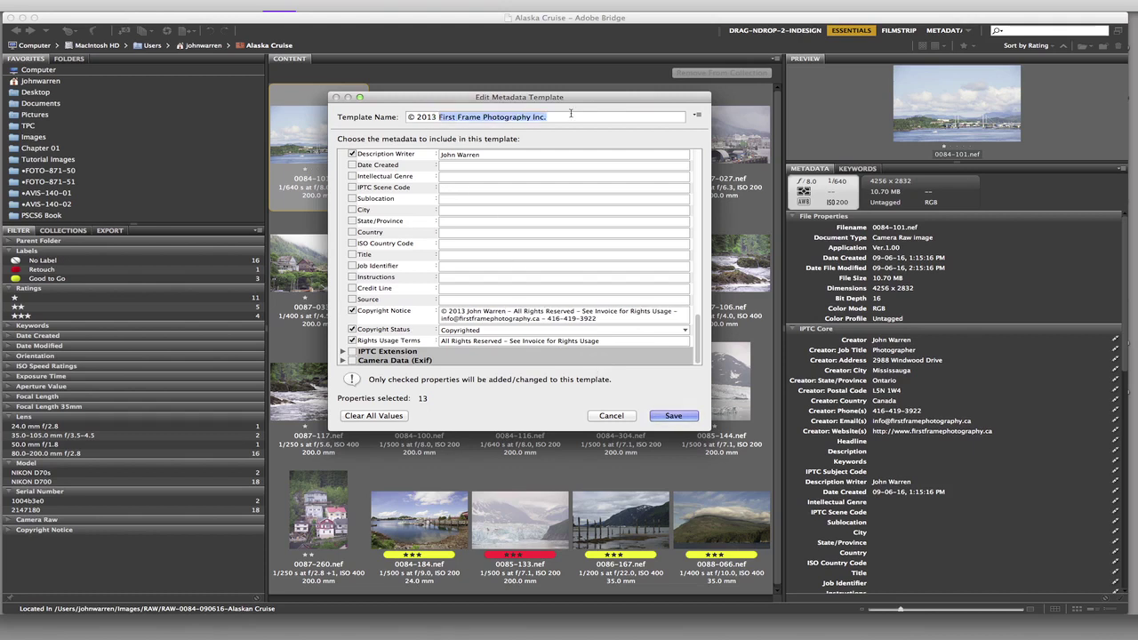
type("The Photo")
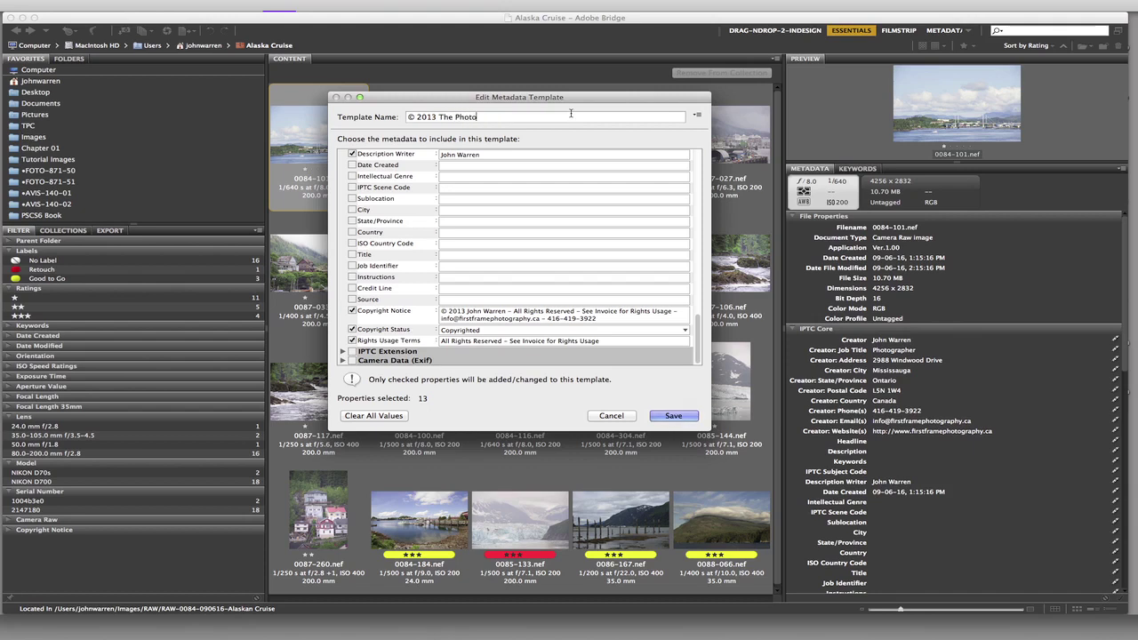
type("shopChannel")
left_click(495, 116)
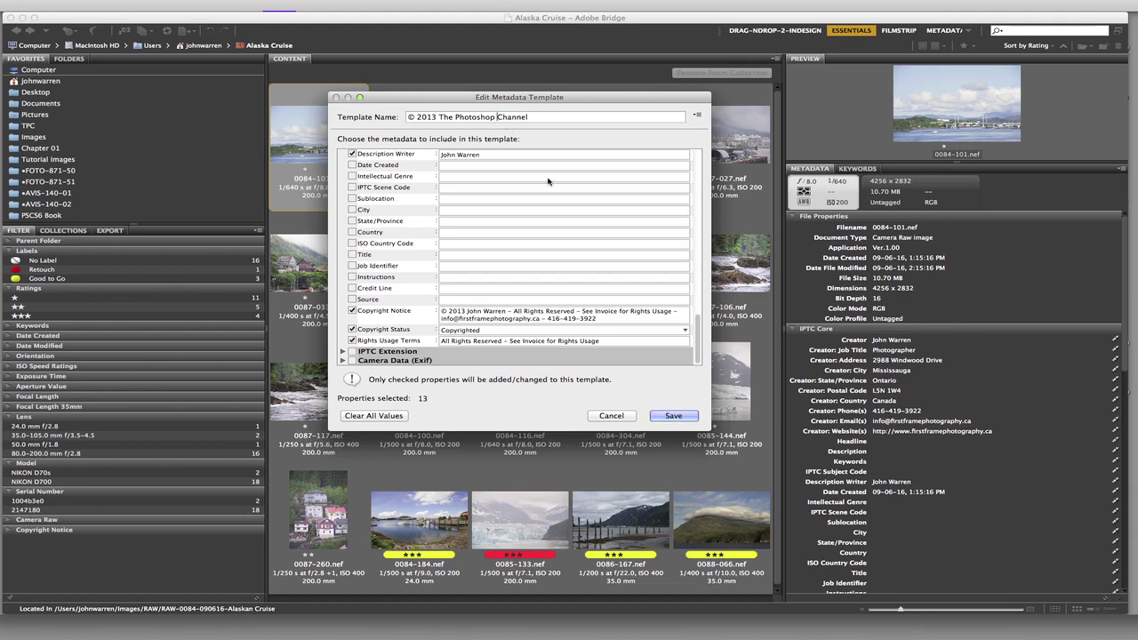
left_click(672, 416)
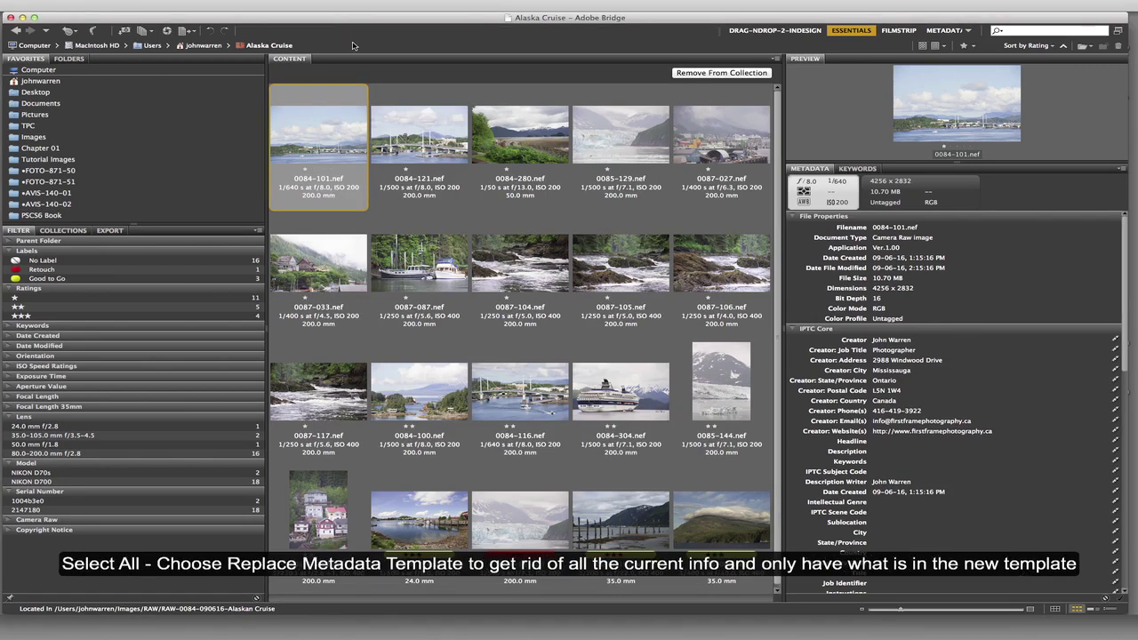
Replace the metadata of all images in the Alaska Cruise collection with the © 2013 The Photoshop Channel template.
key("cmd+a")
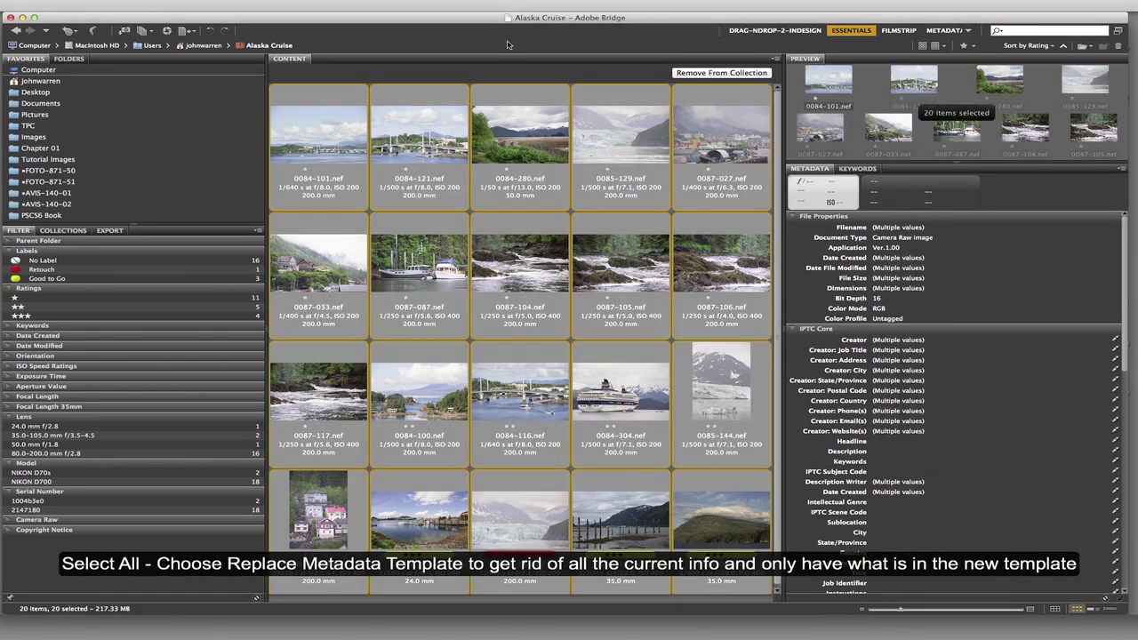
left_click(281, 13)
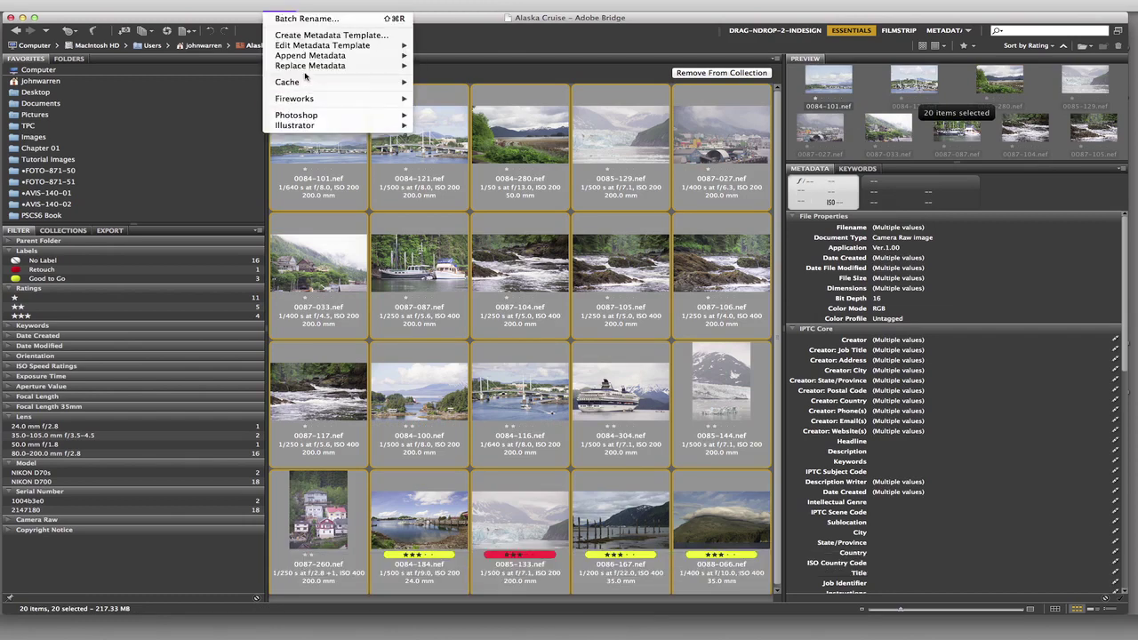
mouse_move(306, 67)
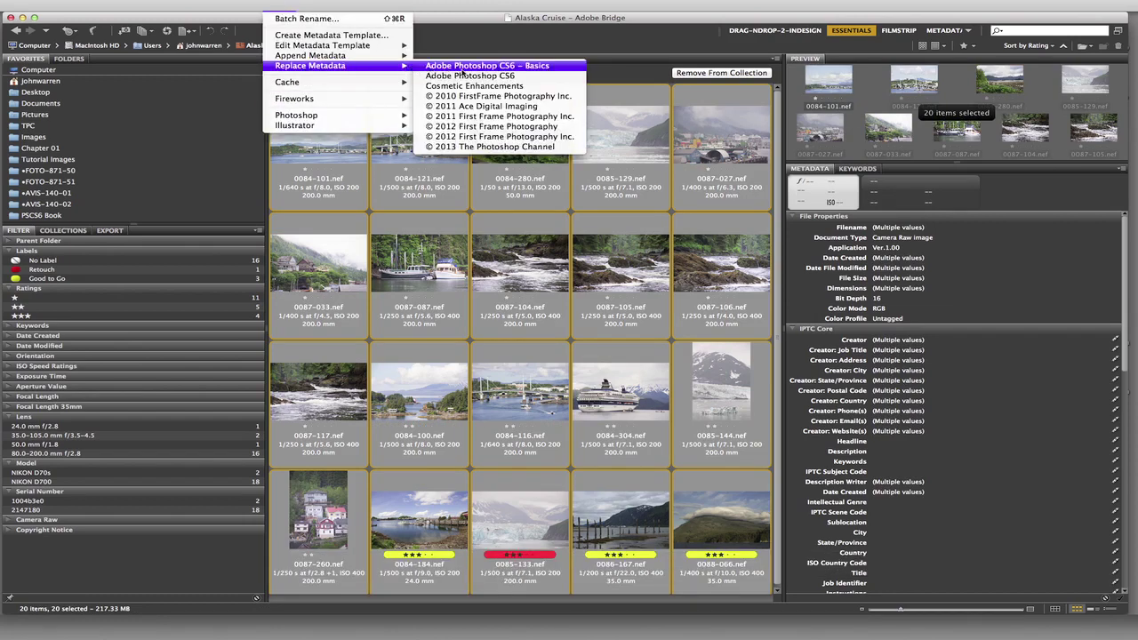
left_click(487, 147)
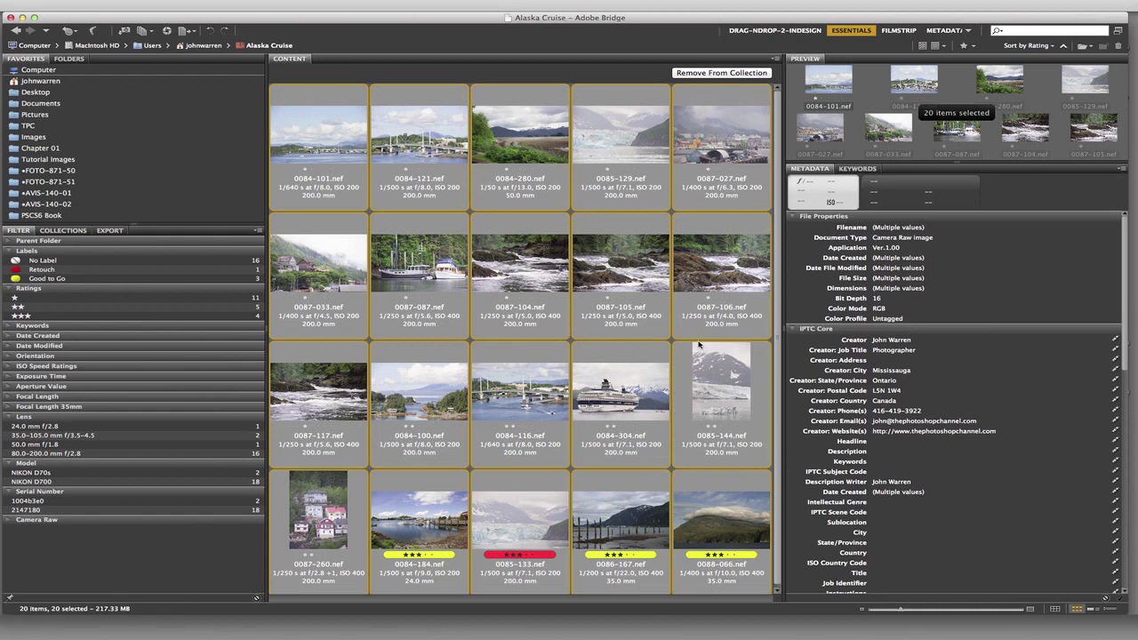
Deselect all images in the collection.
scroll(781, 356, "down", 1)
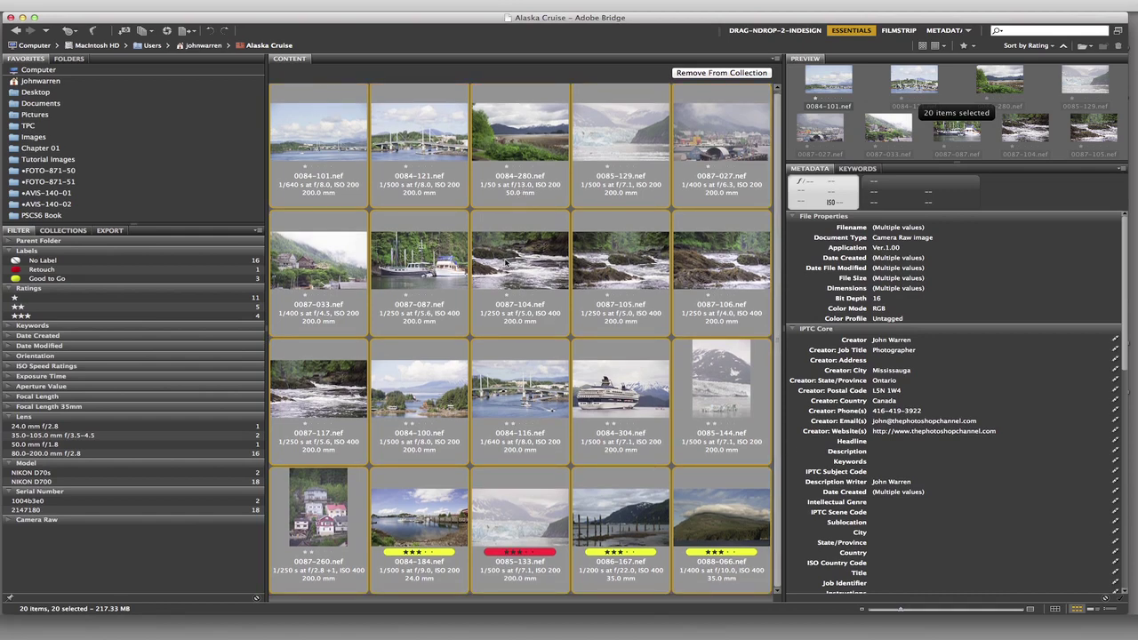
left_click(545, 327)
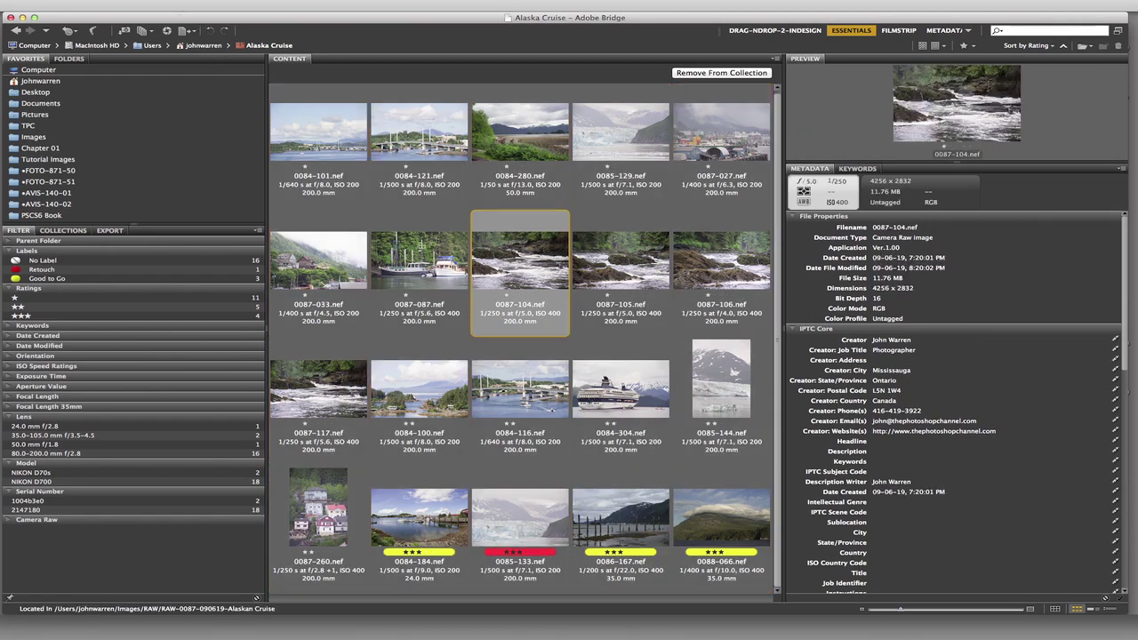
left_click(177, 10)
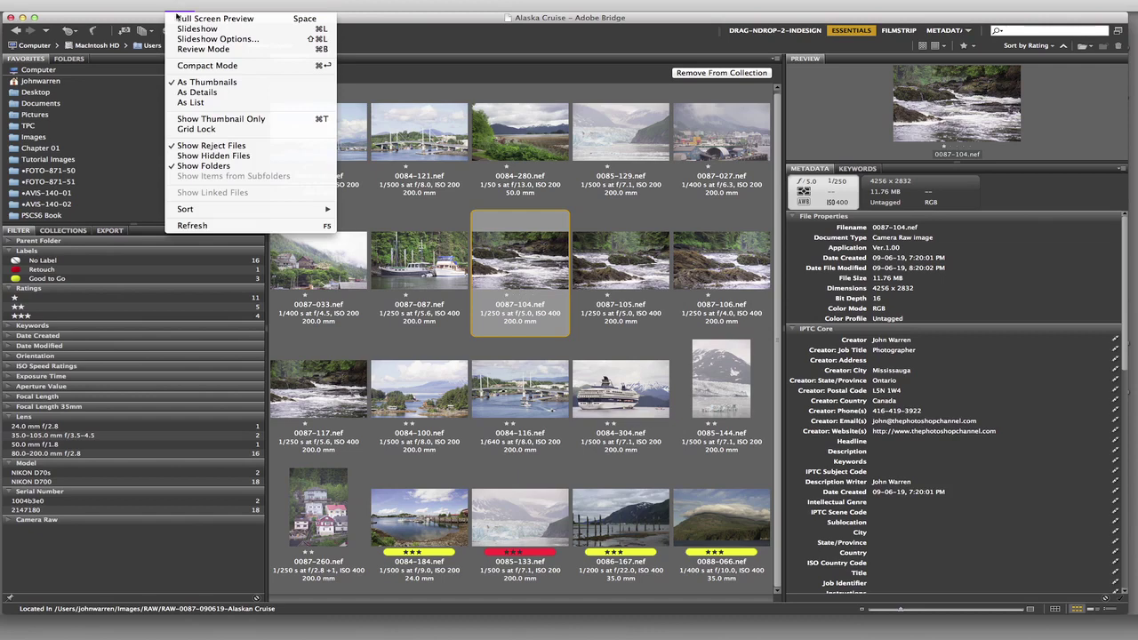
mouse_move(154, 12)
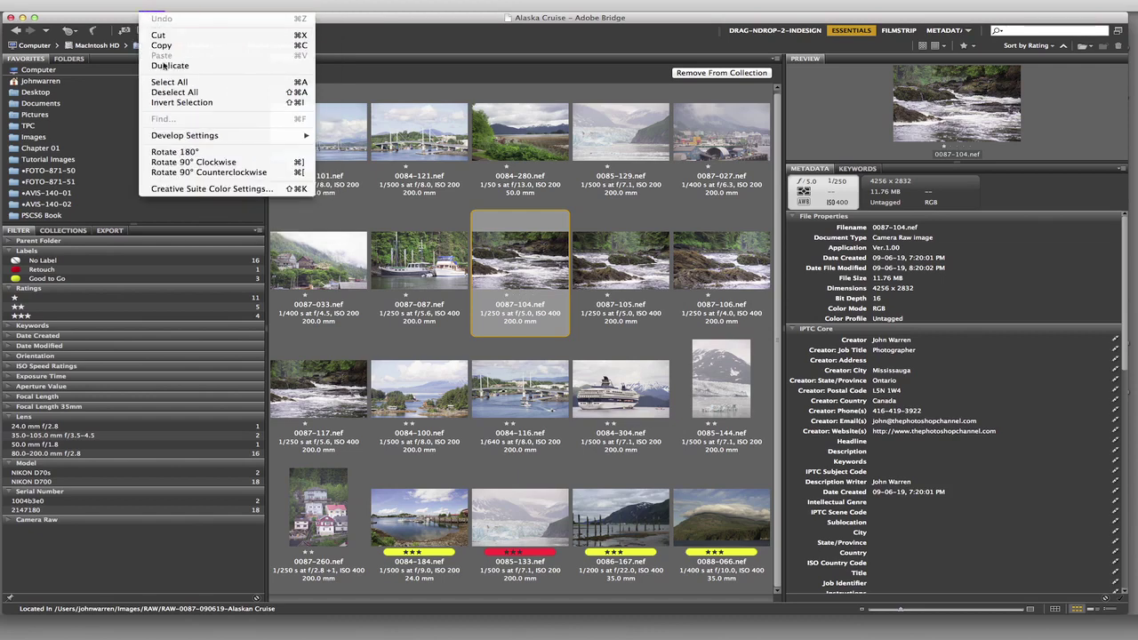
left_click(290, 95)
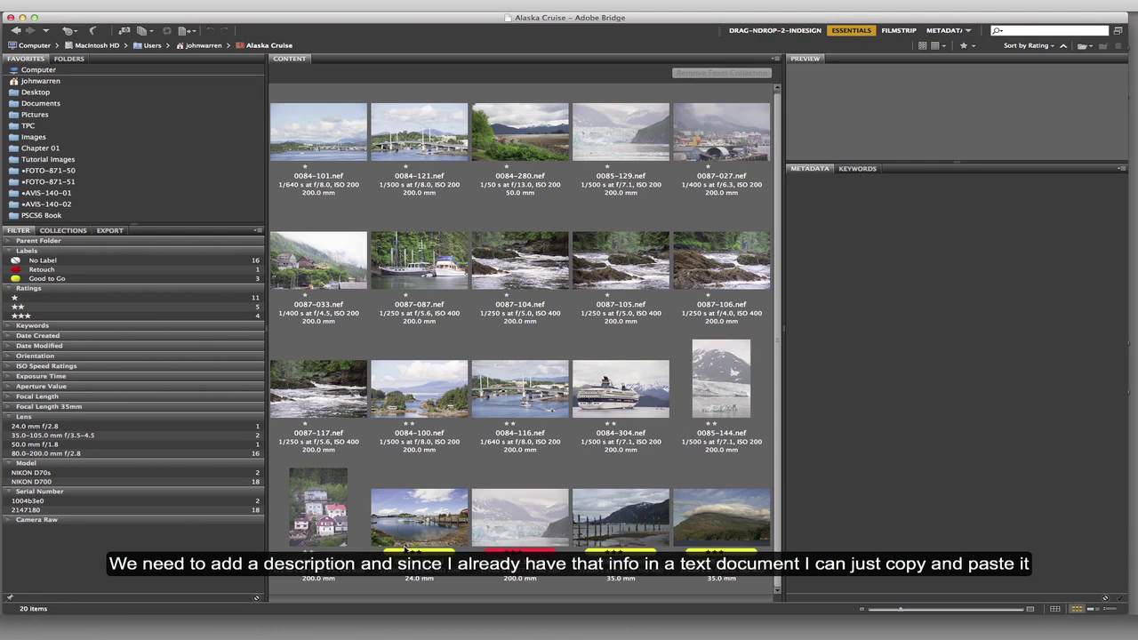
Switch to the Pages document MetaData Image Descriptions, copy the Hubbard Glacier paragraph and move the document window aside.
left_click(414, 627)
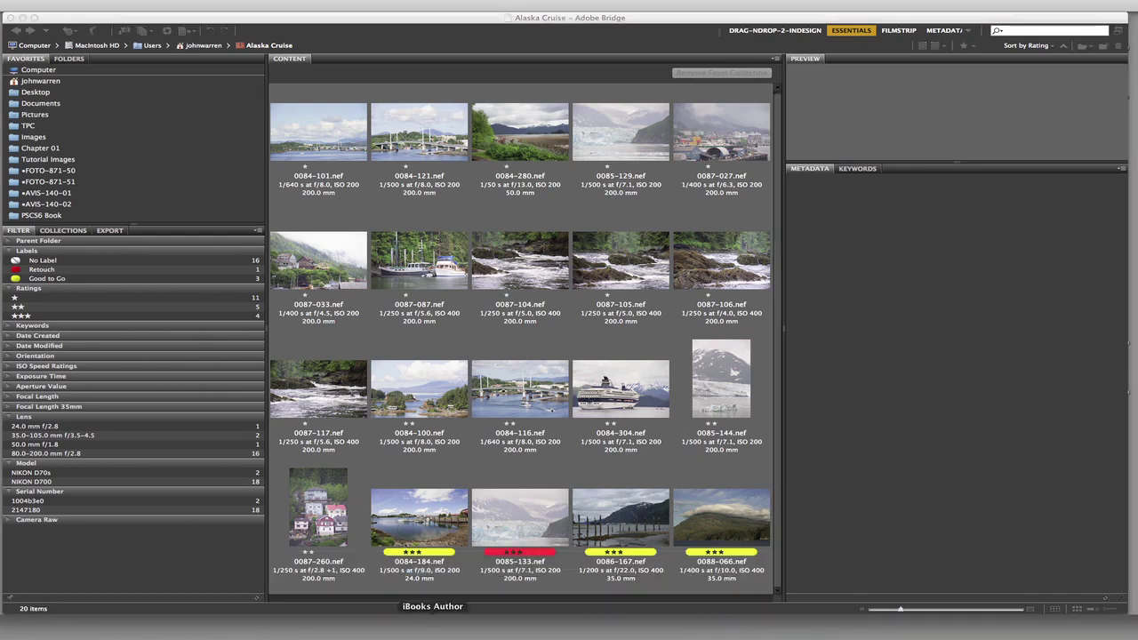
left_click_drag(1003, 325, 996, 272)
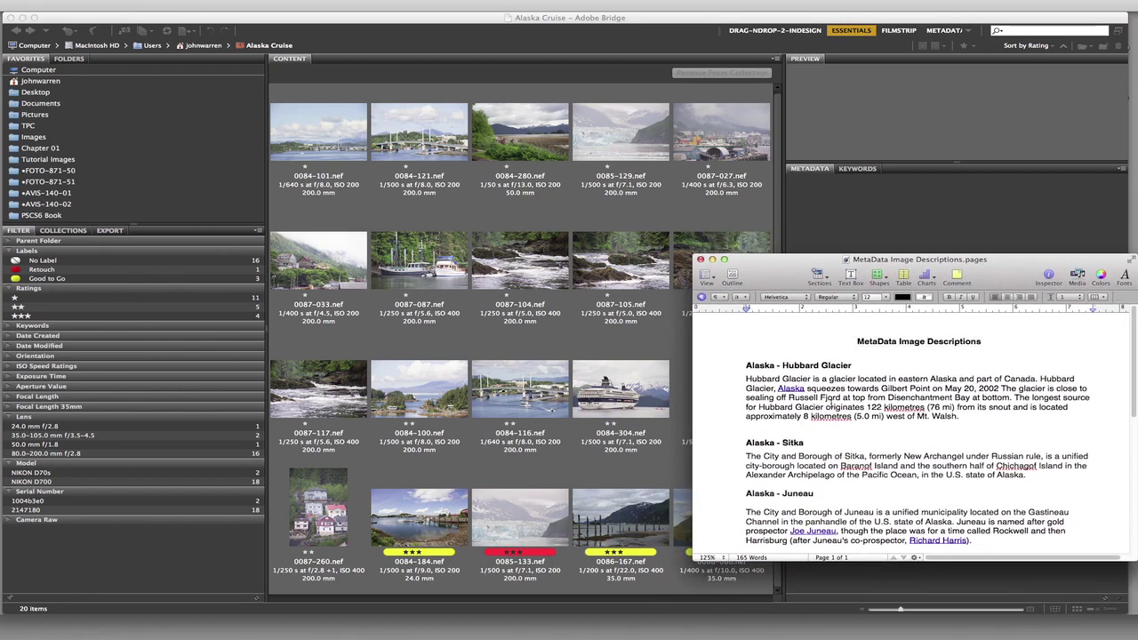
left_click_drag(775, 277, 781, 303)
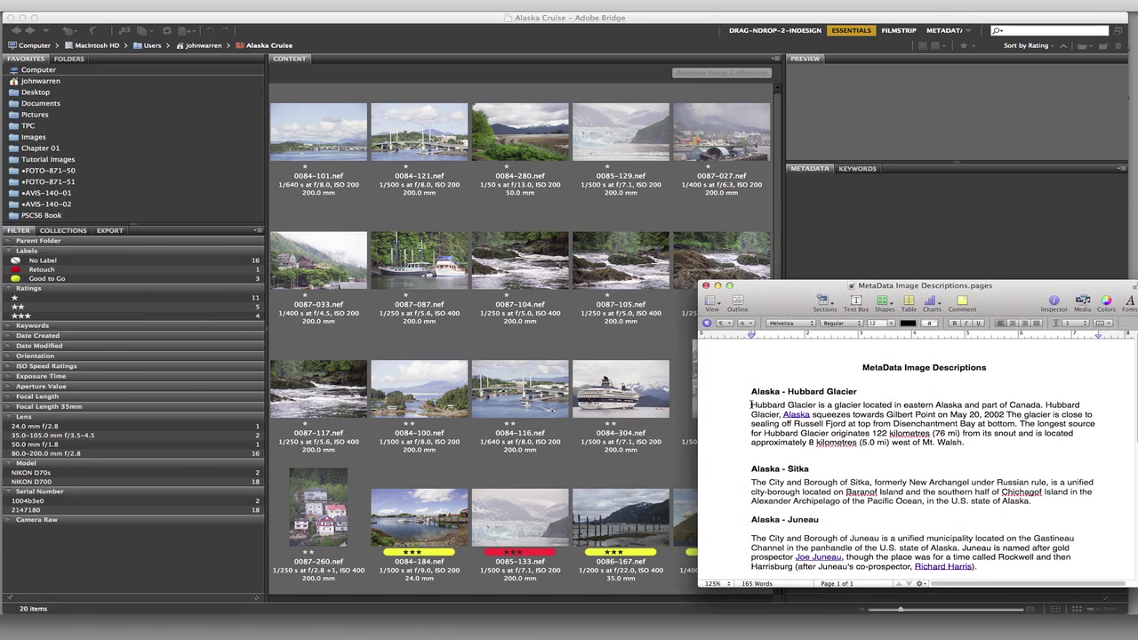
left_click_drag(751, 405, 983, 440)
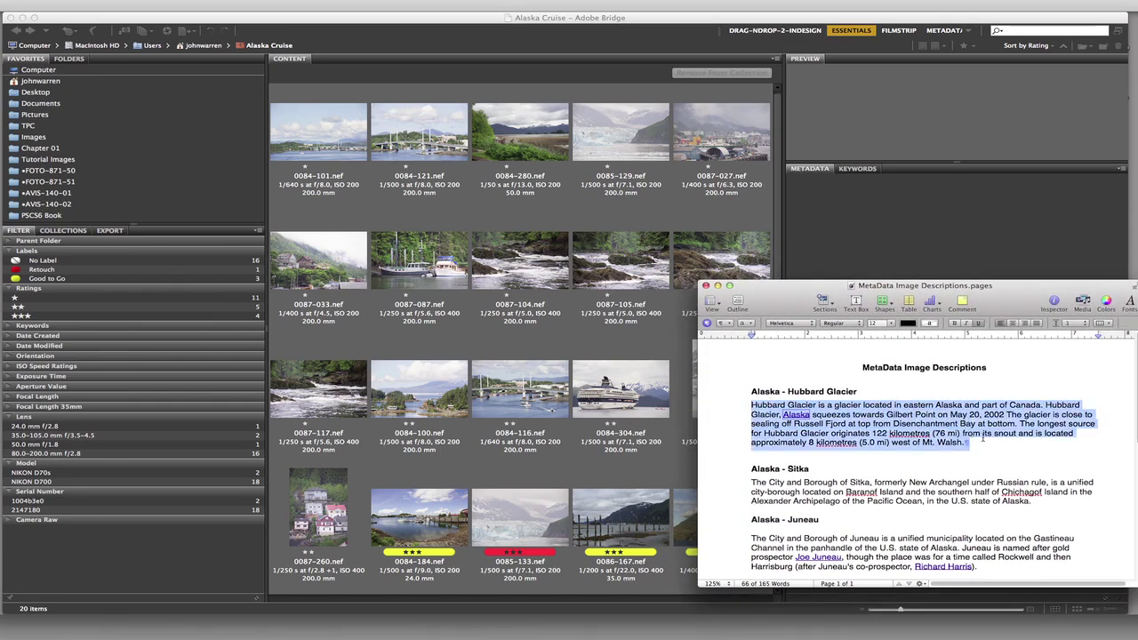
left_click_drag(782, 300, 876, 375)
Return to Adobe Bridge and paste the copied Hubbard Glacier paragraph as the Description of 0085-129.nef and 0085-144.nef.
left_click(624, 21)
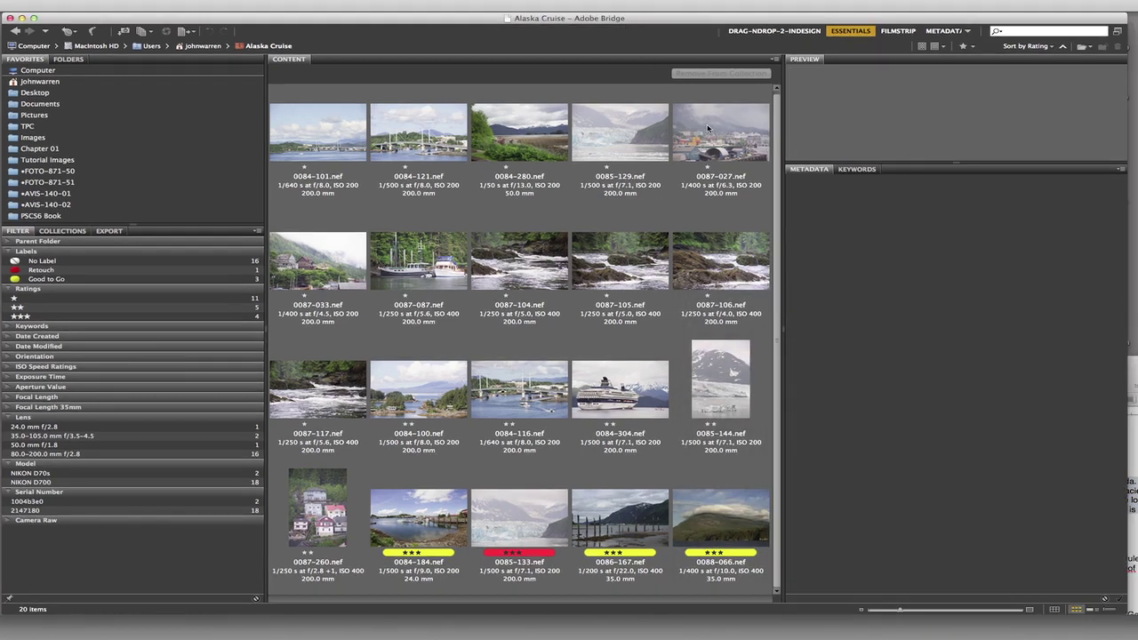
left_click(620, 133)
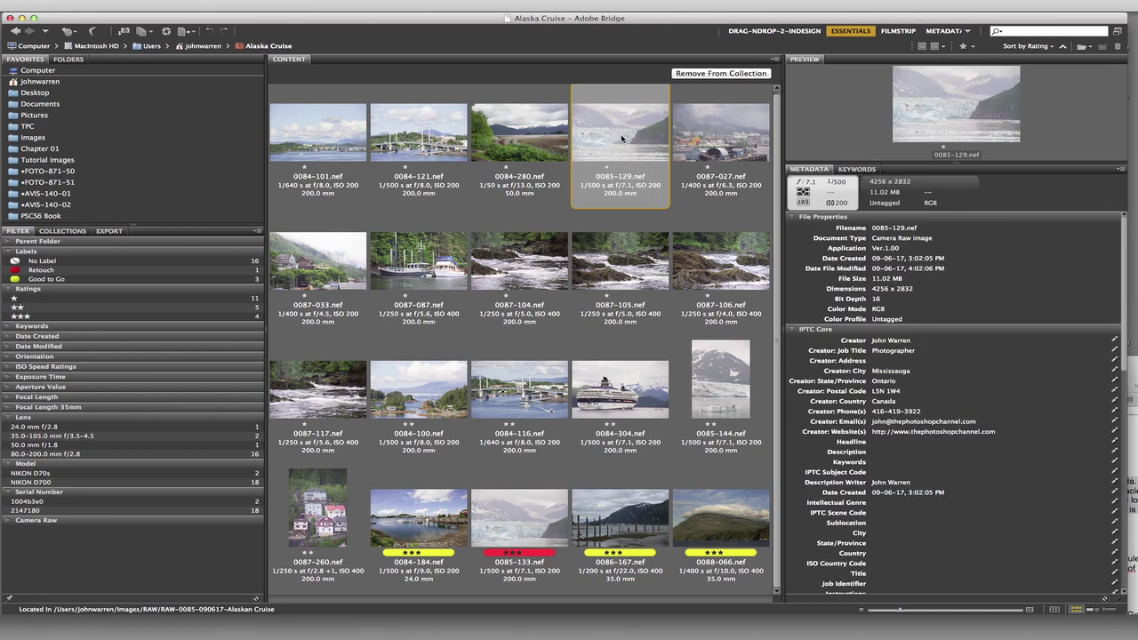
left_click(722, 379, "super")
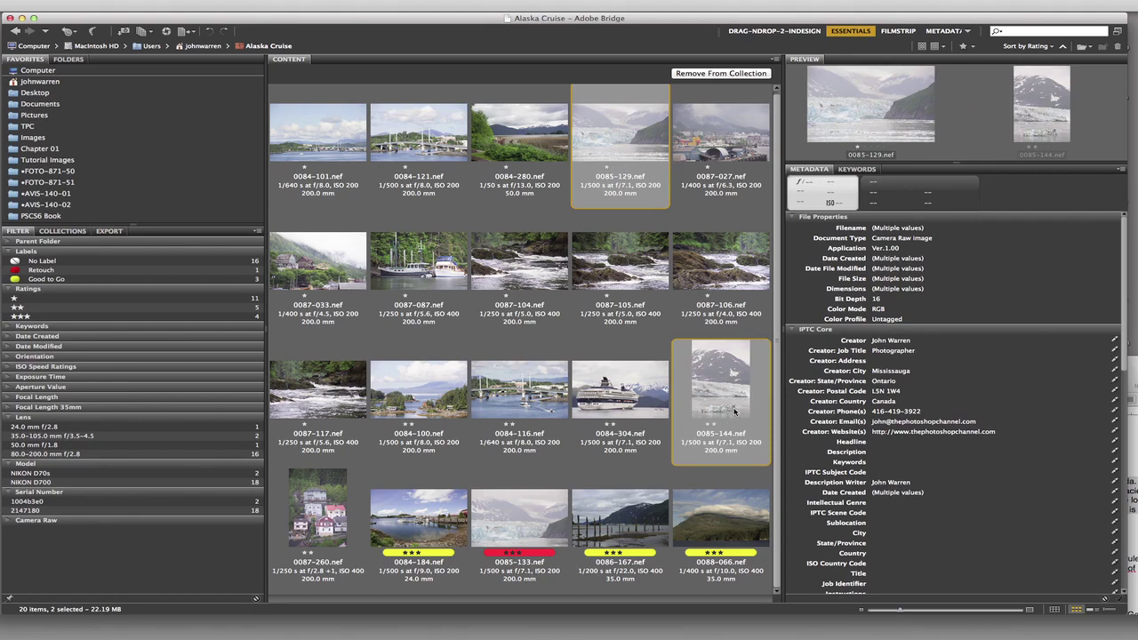
left_click(884, 454)
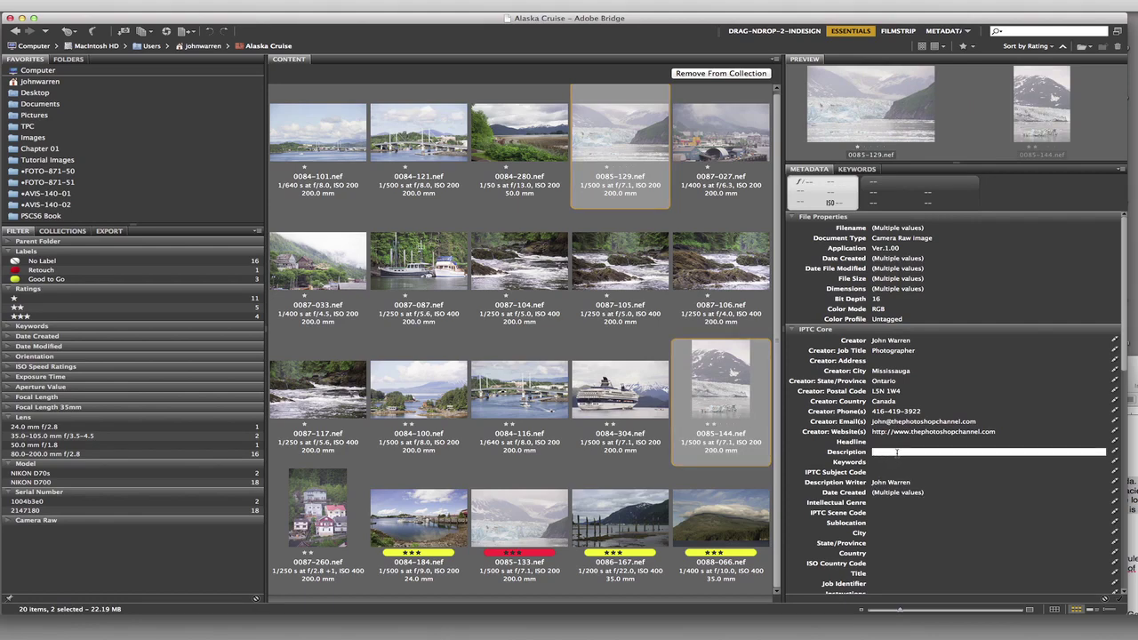
type("Canada Hubbard Glacier, Alaska squeezes towards Gilbert Point on May 20, 2002 The glacier is close to sealing off Russell Fjord at top from Disenchantment Bay at bottom. The longest source for Hubbard Glacier originates 122 kilometres (76 mi) from its snout and is located approximately 8 kilometres (5.0 mi) west of Mt. Walsh.")
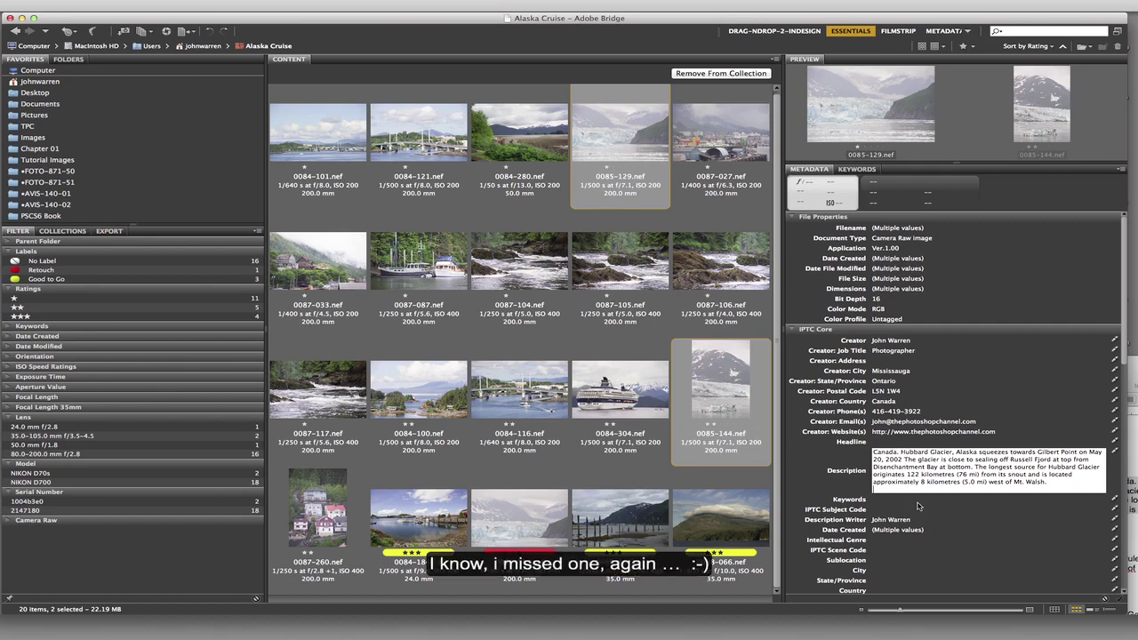
left_click(914, 506)
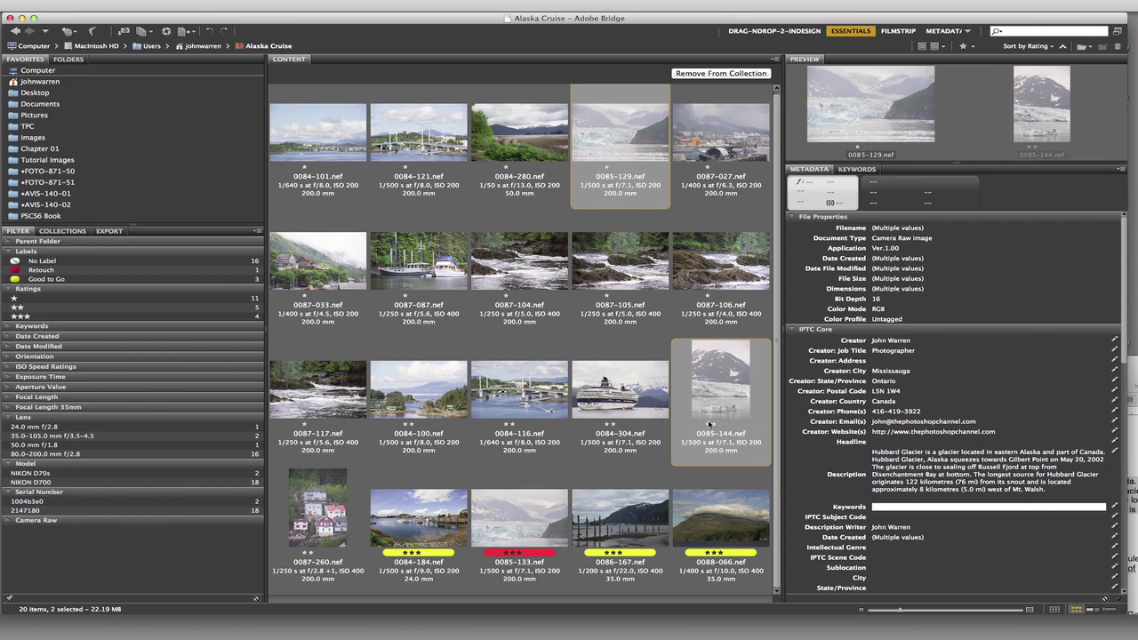
Add the keyword Alaska to the IPTC metadata of all images in the collection, and deselect them.
left_click(335, 148)
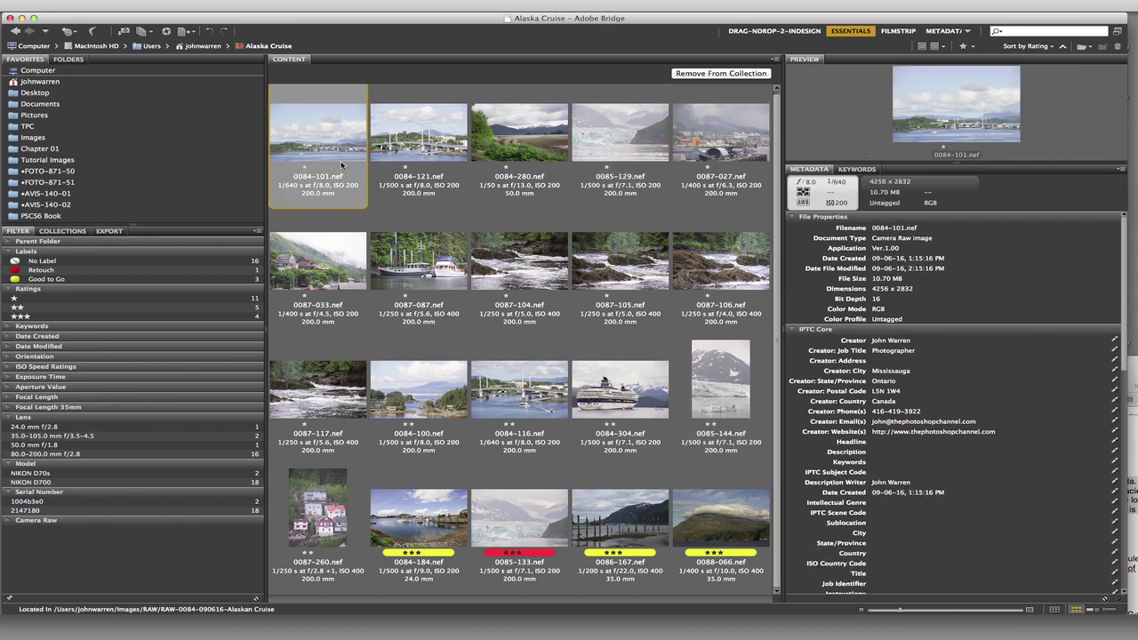
key("super+a")
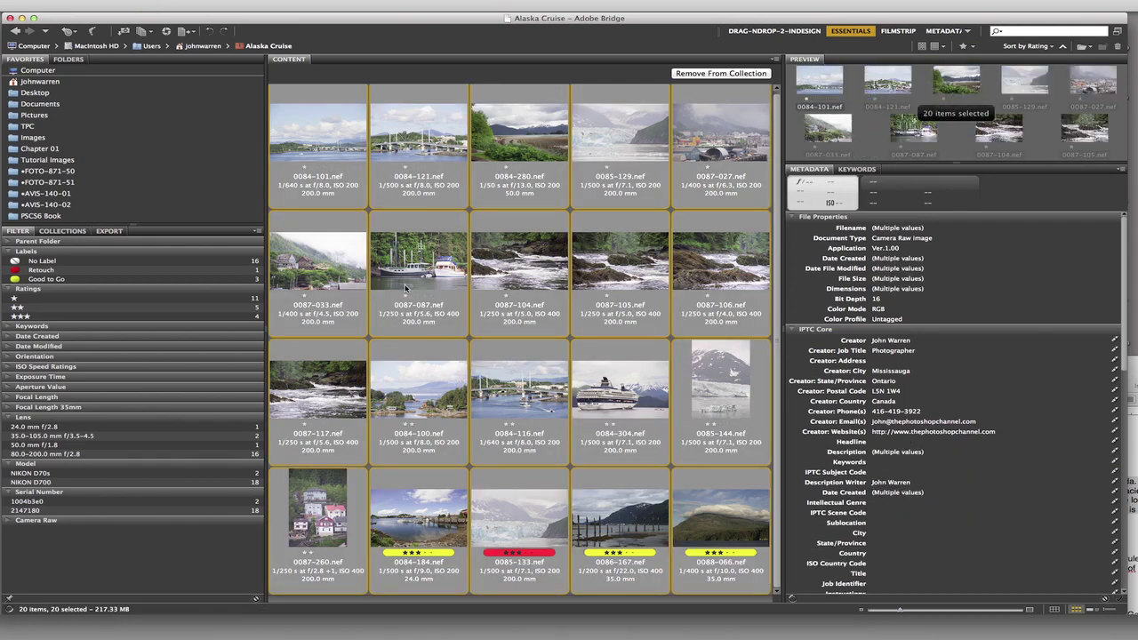
left_click(885, 463)
type("Alaska")
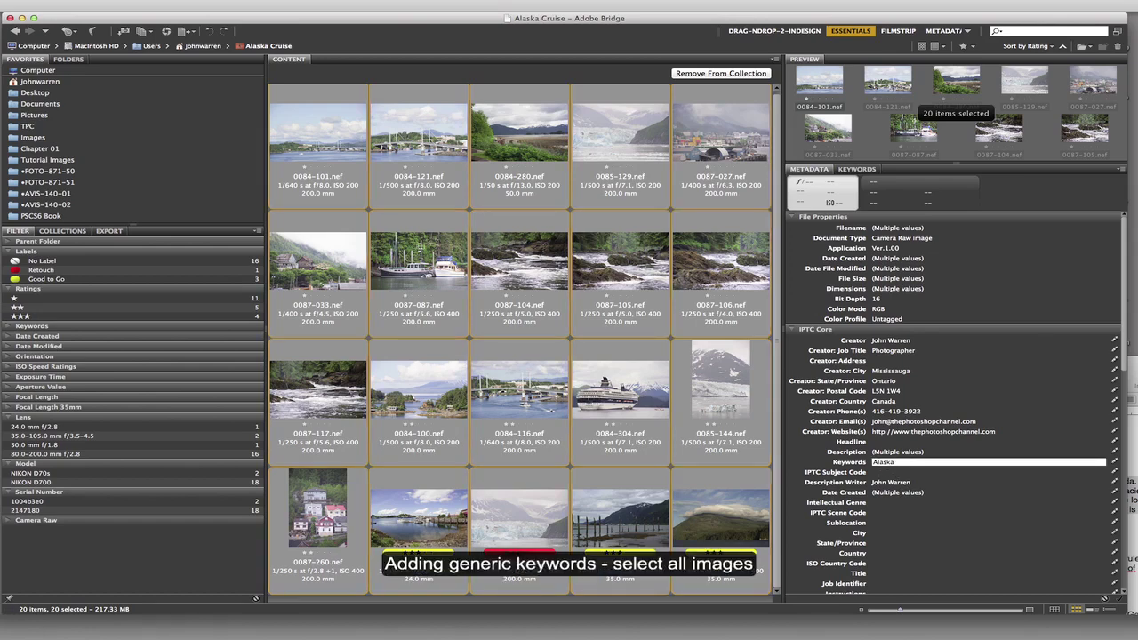
type(",")
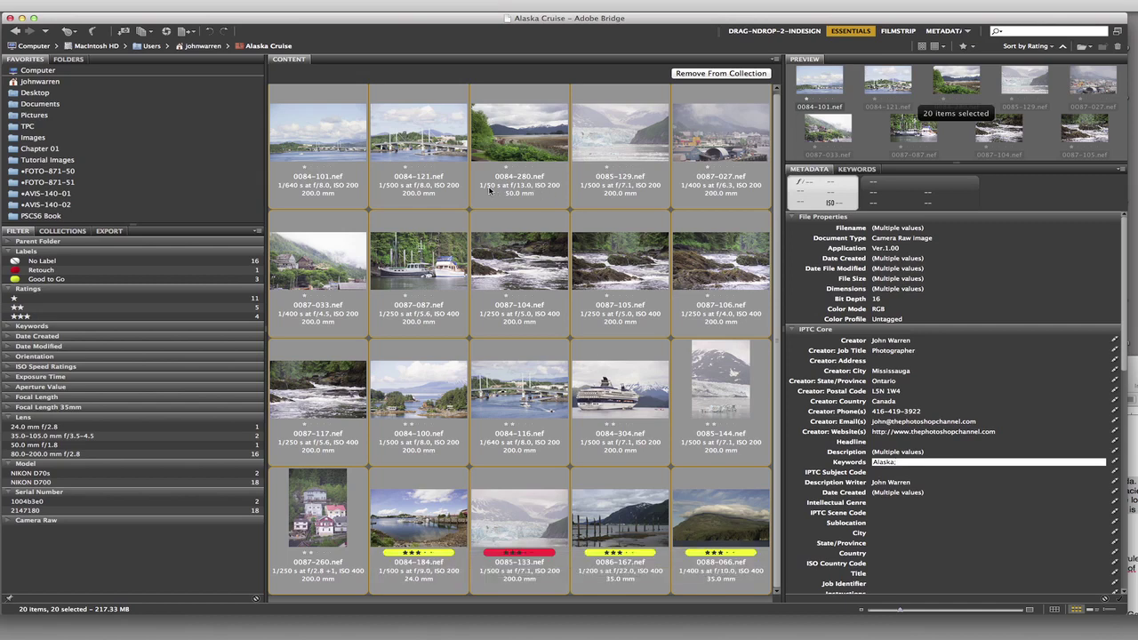
key("super+shift+a")
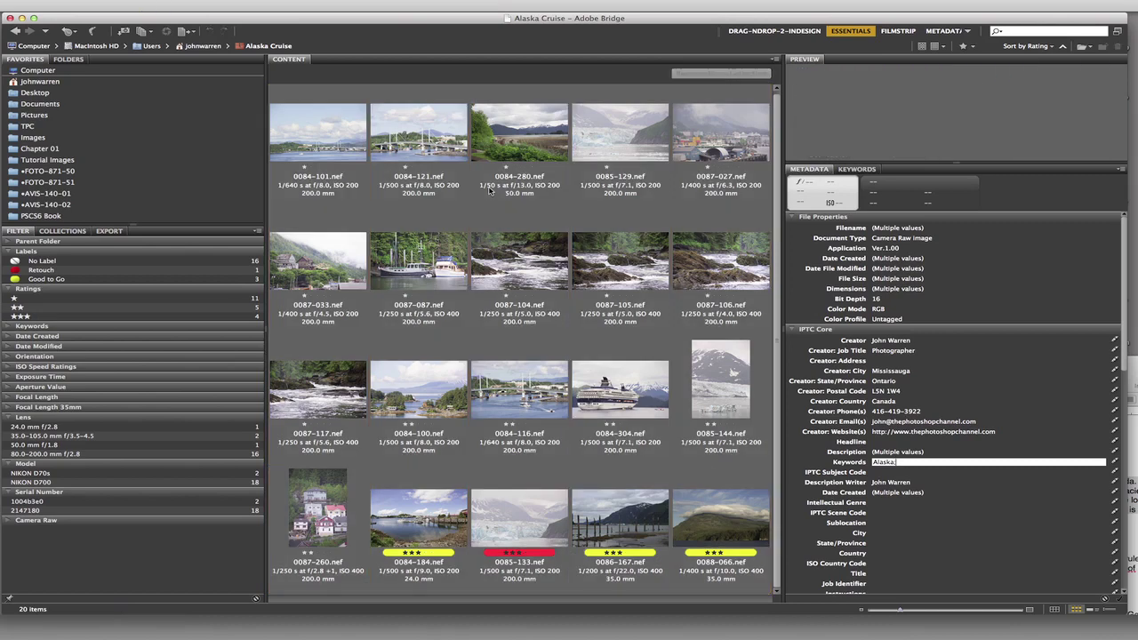
key("Return")
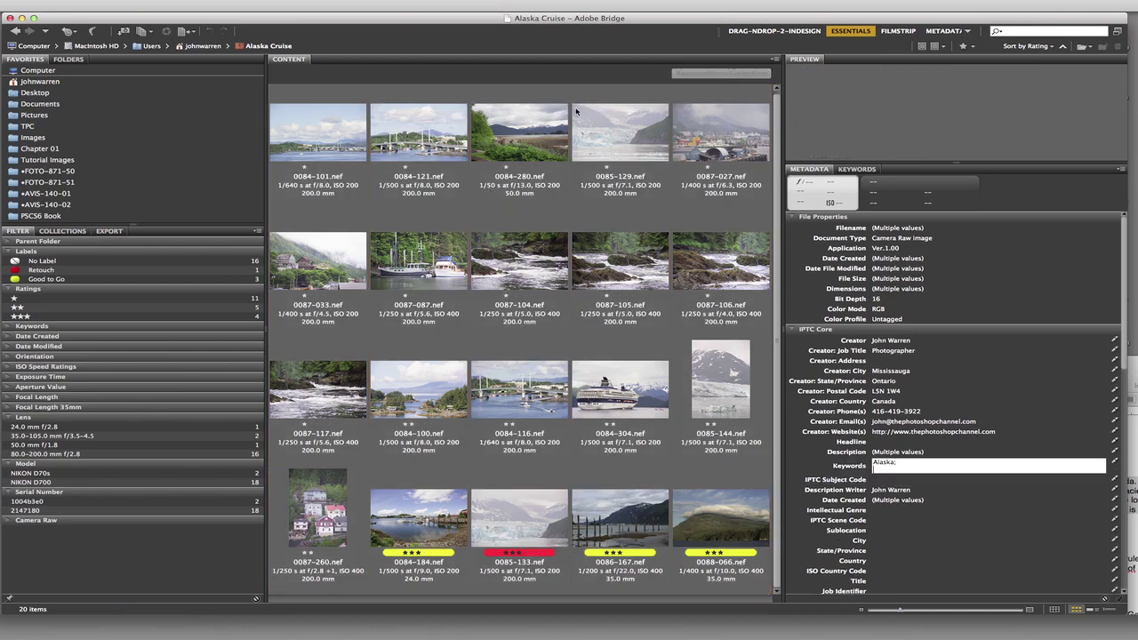
Check the description and keywords of 0085-129.nef, 0084-304.nef and 0085-144.nef in turn.
left_click(620, 142)
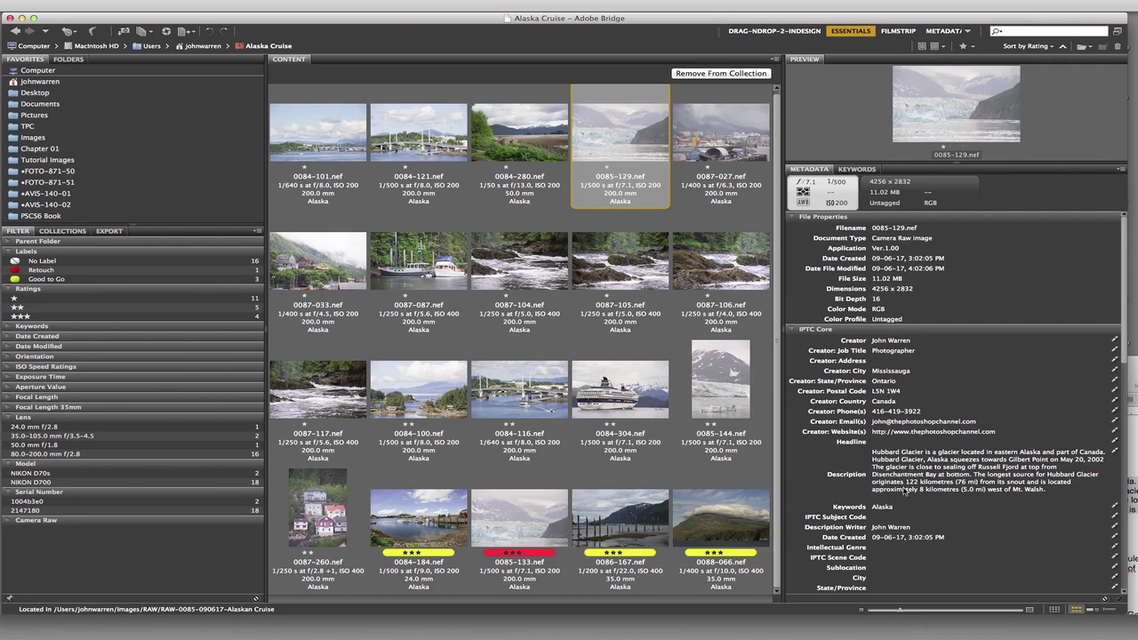
left_click(625, 387)
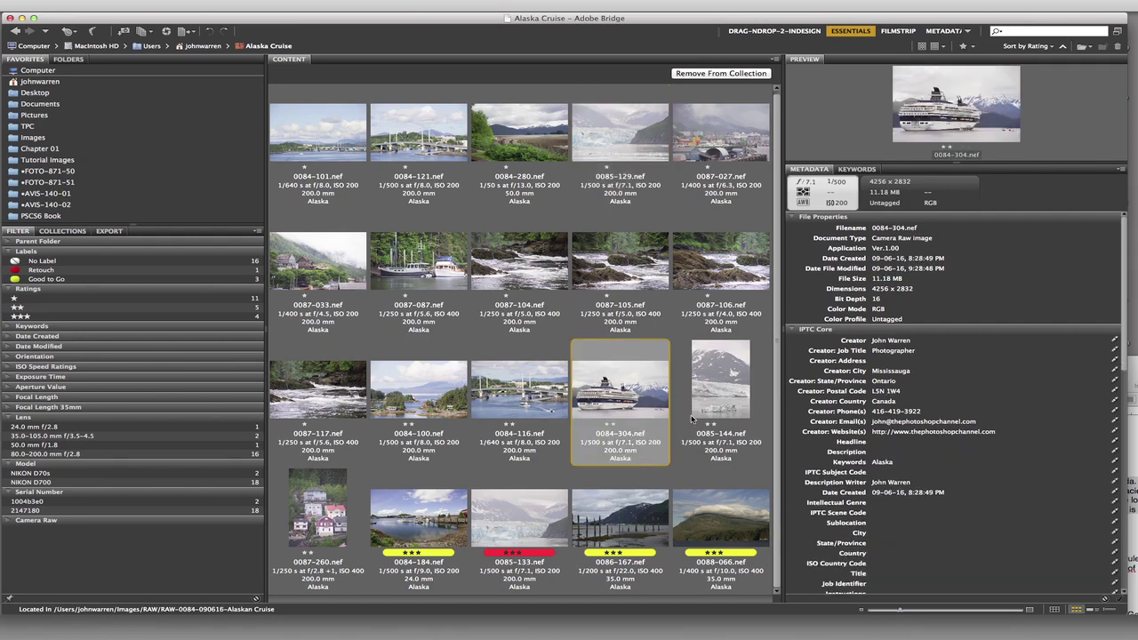
left_click(721, 392)
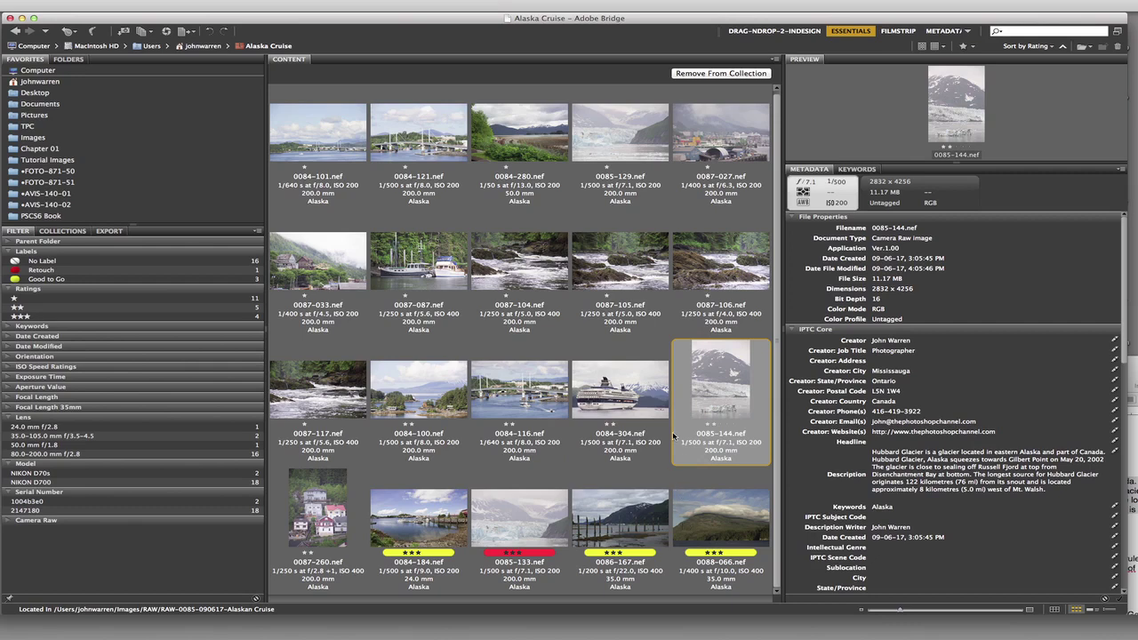
Select the five Sitka images 0084-101, 0084-121, 0084-100, 0084-116 and 0084-184 together.
left_click(329, 135)
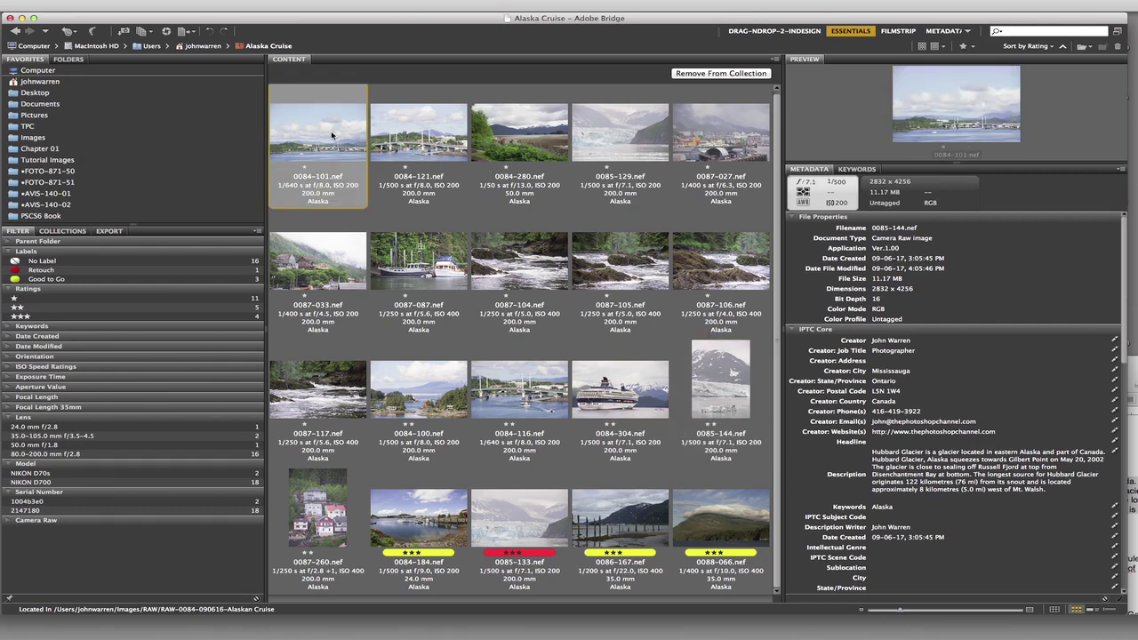
left_click(428, 150, "shift")
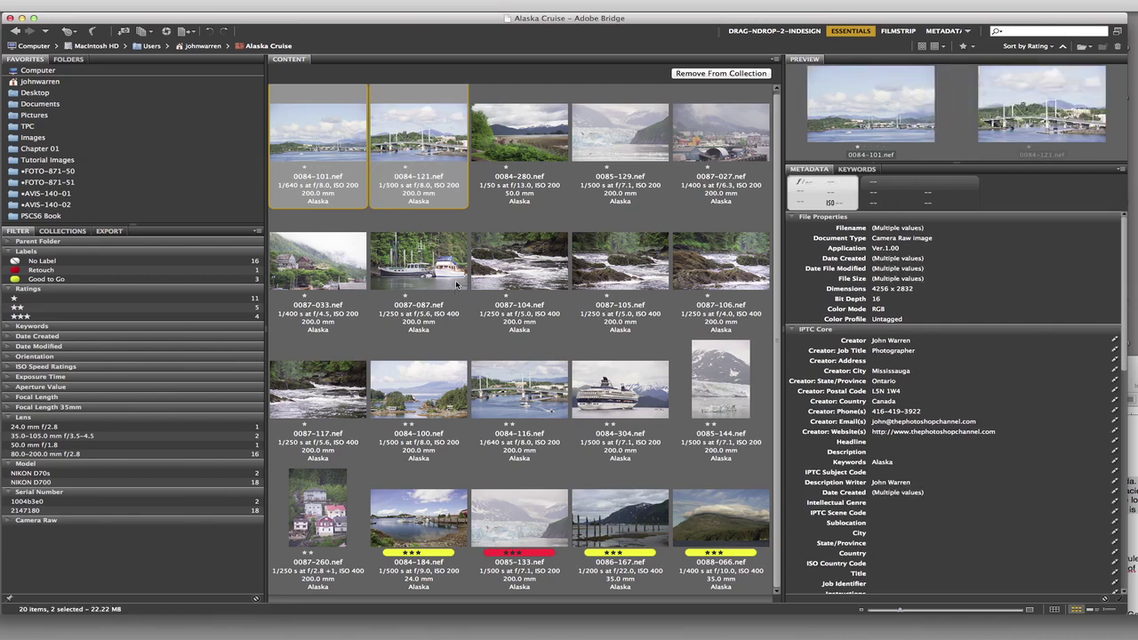
left_click_drag(567, 251, 498, 595)
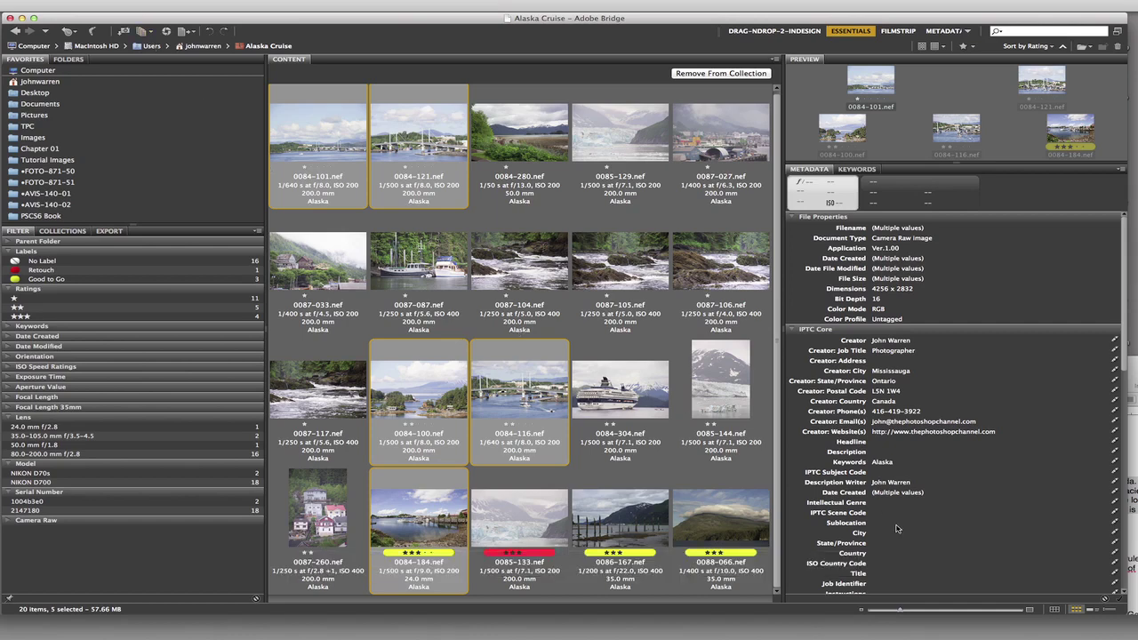
Switch to the Pages document MetaData Image Descriptions and copy the paragraph under Alaska - Sitka.
left_click(414, 633)
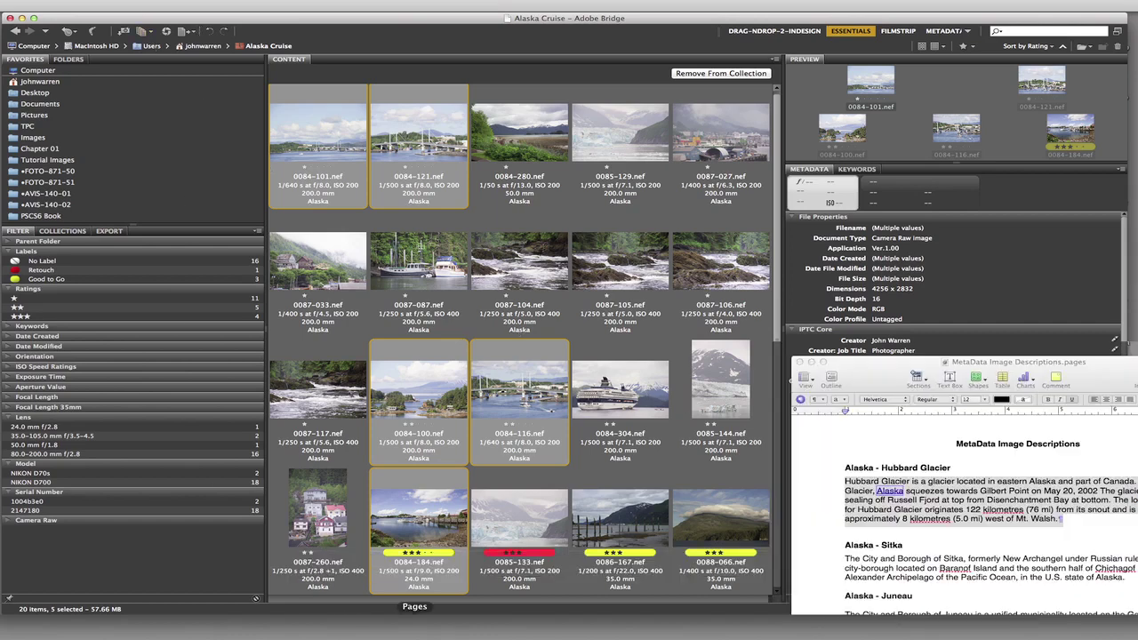
left_click_drag(931, 367, 895, 336)
left_click_drag(810, 529, 1090, 548)
key("super+c")
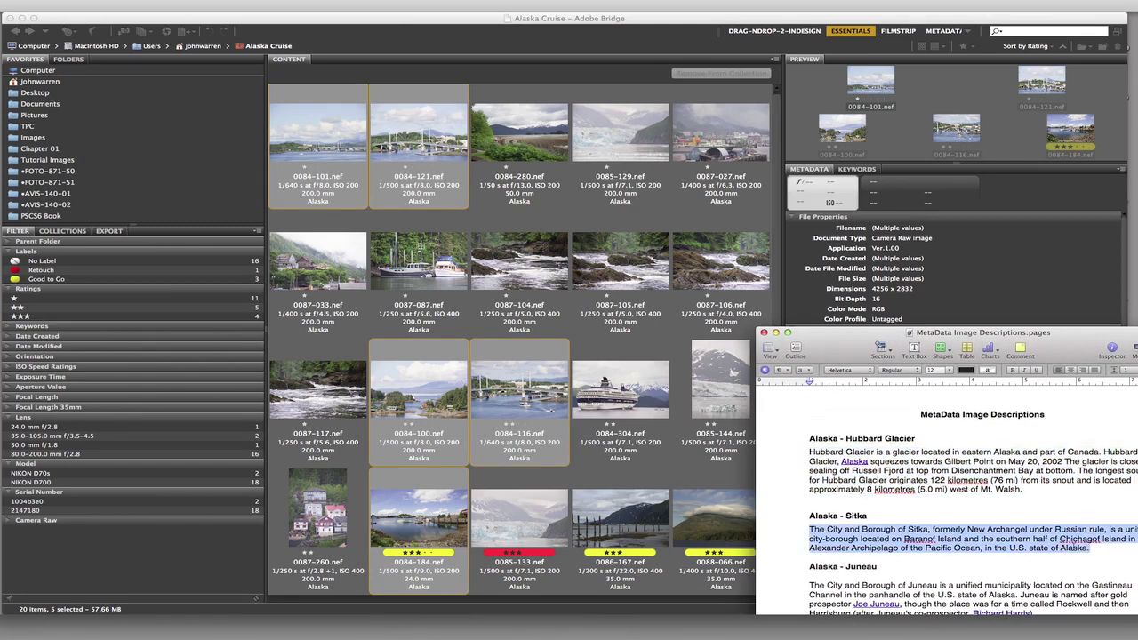
Return to Adobe Bridge and paste the Sitka paragraph into the Description of the five selected images.
left_click(489, 26)
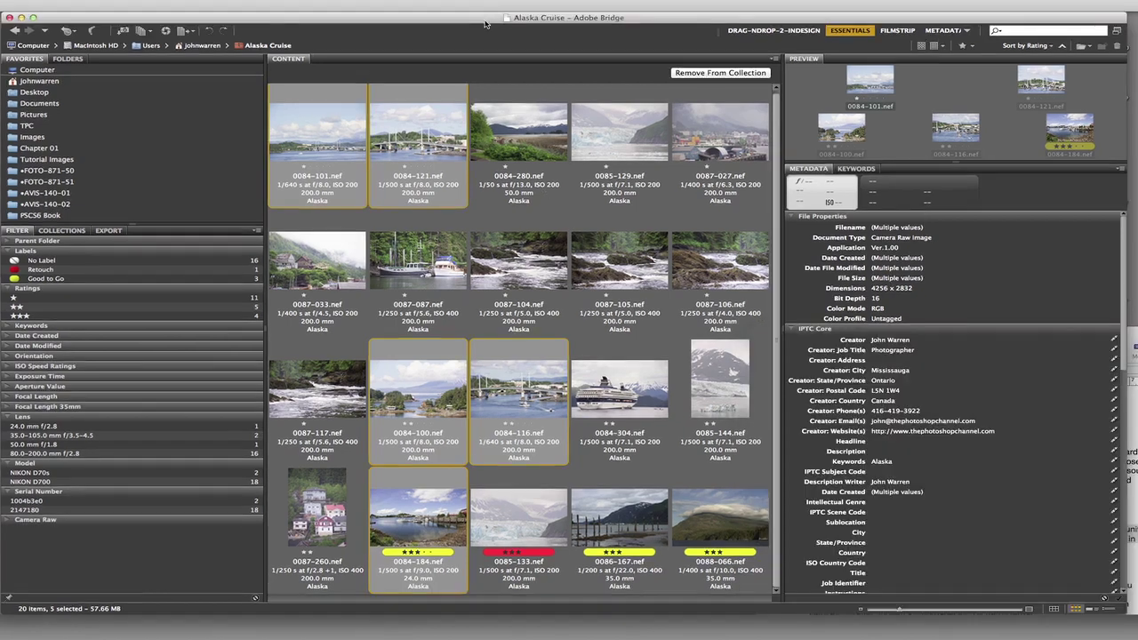
left_click(888, 454)
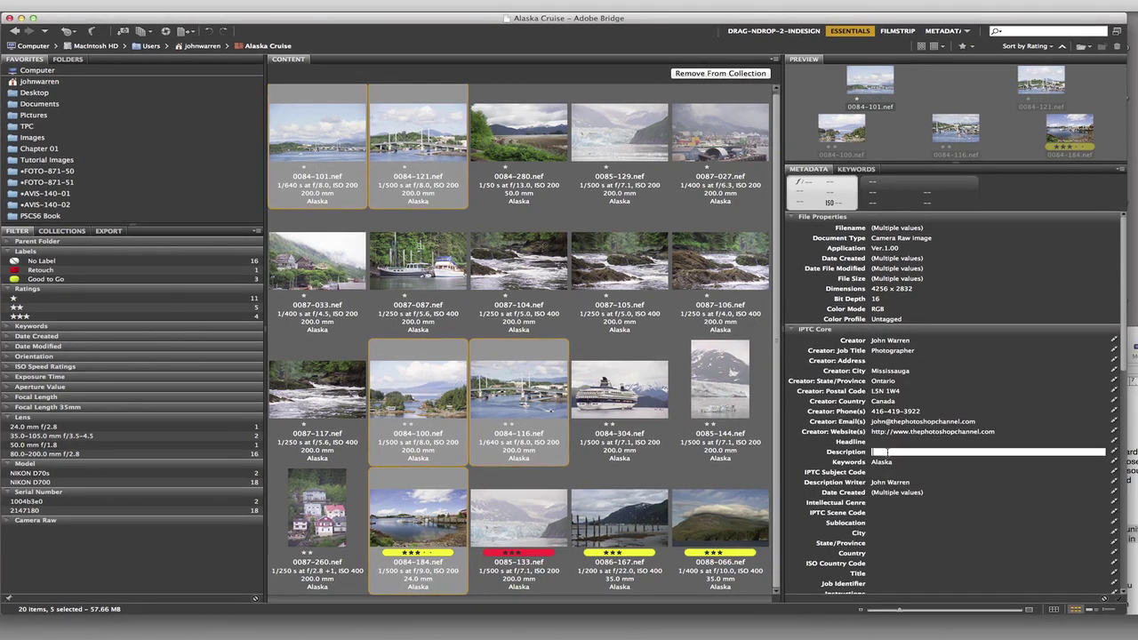
key("super+v")
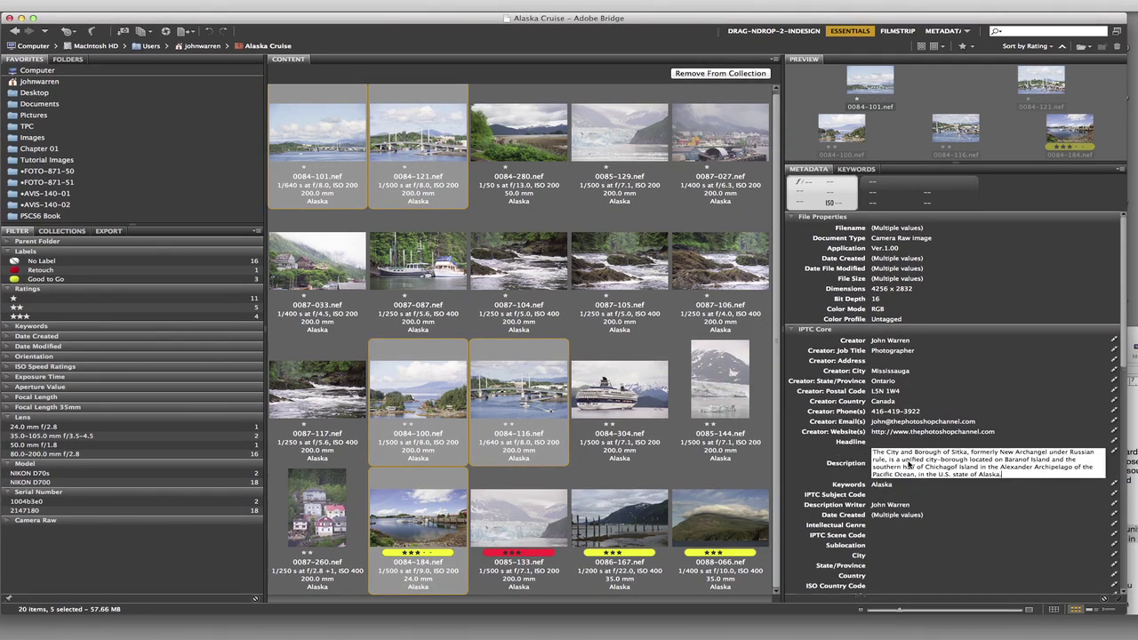